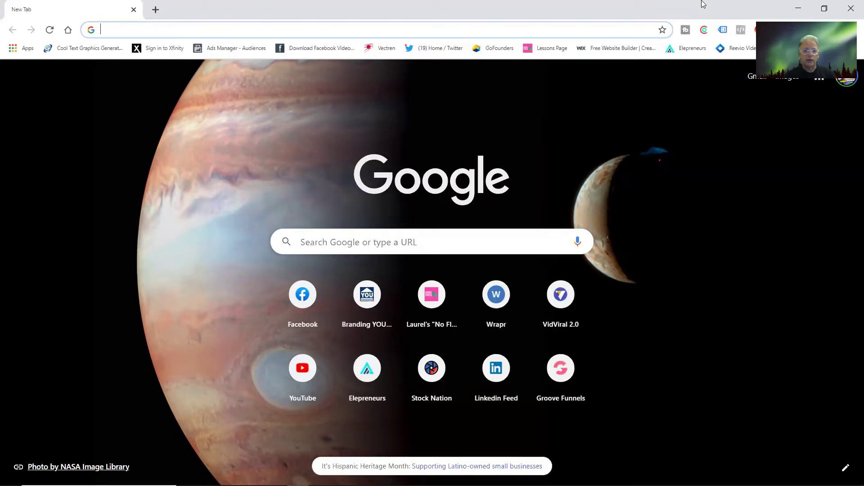
Load canva.com in Chrome from the address-bar autocompletion.
{"action": "type", "text": "canva.com"}
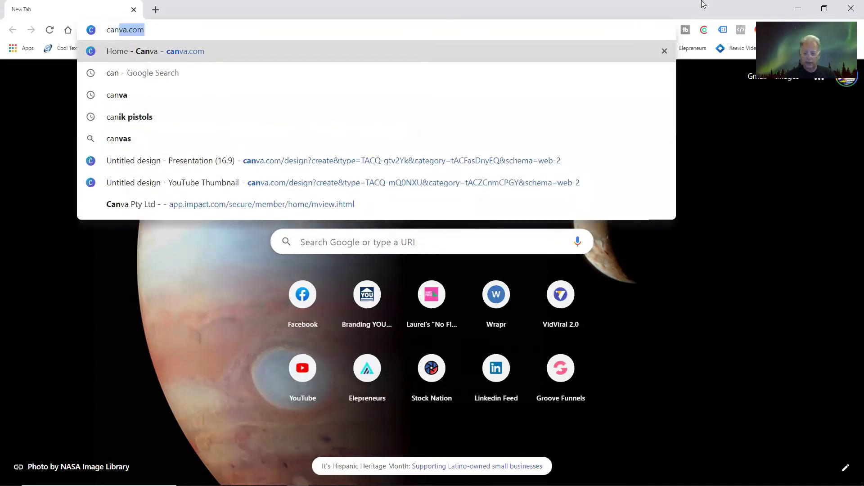
{"action": "key", "text": "Return"}
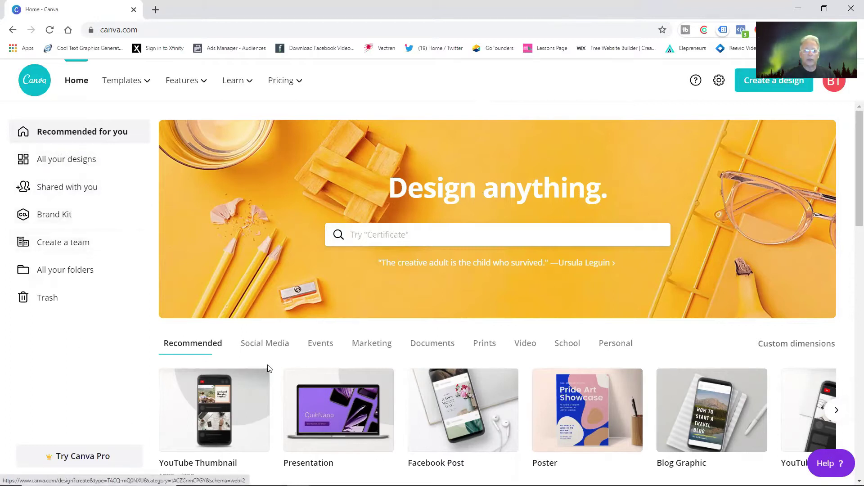
Search Canva's design types for 'facebo' to list Facebook formats like Ad, Cover and Post.
{"action": "scroll", "coordinate": [431, 344], "scroll_direction": "down", "scroll_amount": 3}
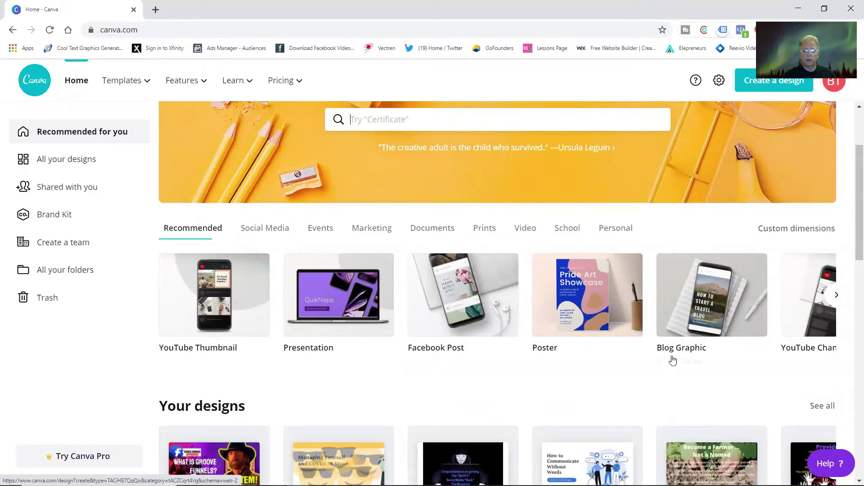
{"action": "left_click", "coordinate": [401, 113]}
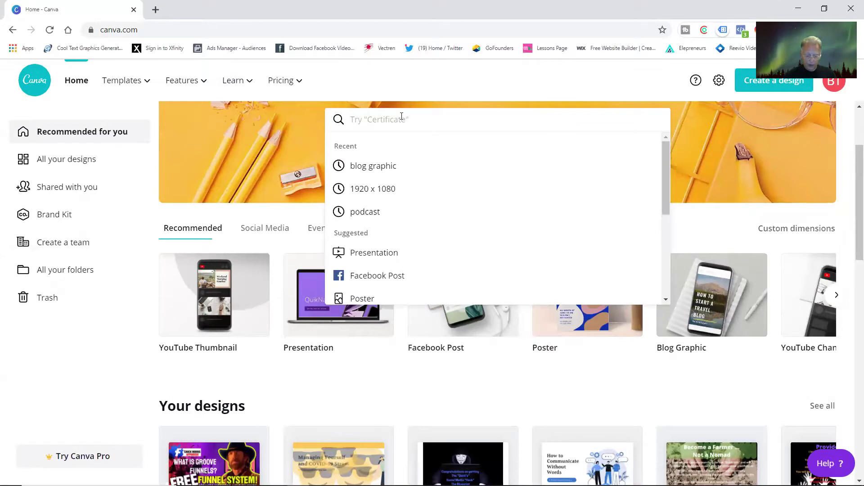
{"action": "type", "text": "faceboo"}
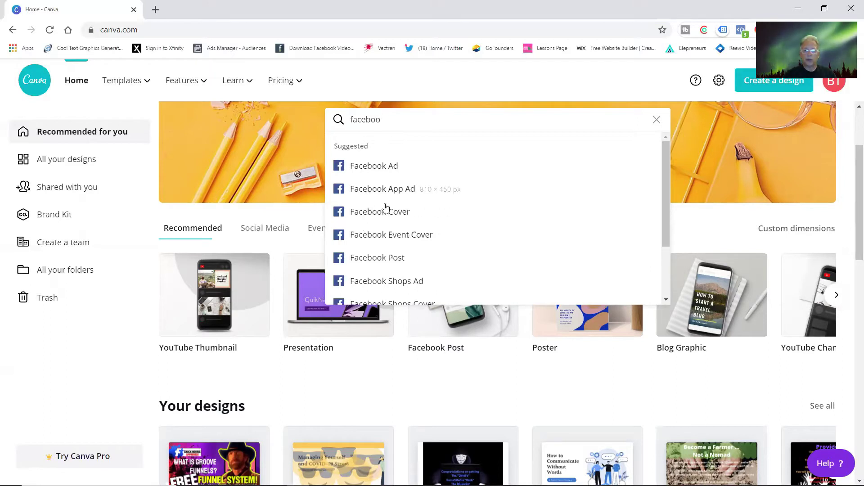
{"action": "left_click", "coordinate": [370, 259]}
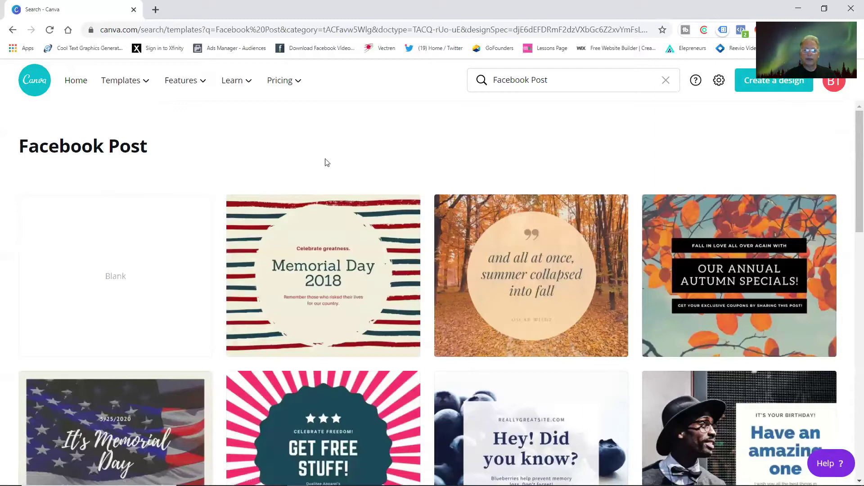
{"action": "scroll", "coordinate": [504, 293], "scroll_direction": "down", "scroll_amount": 3}
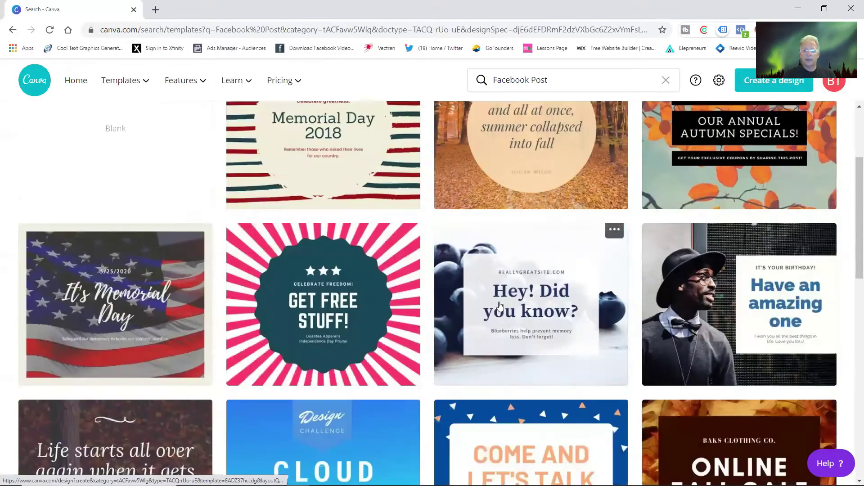
{"action": "scroll", "coordinate": [395, 311], "scroll_direction": "down", "scroll_amount": 8}
{"action": "scroll", "coordinate": [395, 311], "scroll_direction": "up", "scroll_amount": 7}
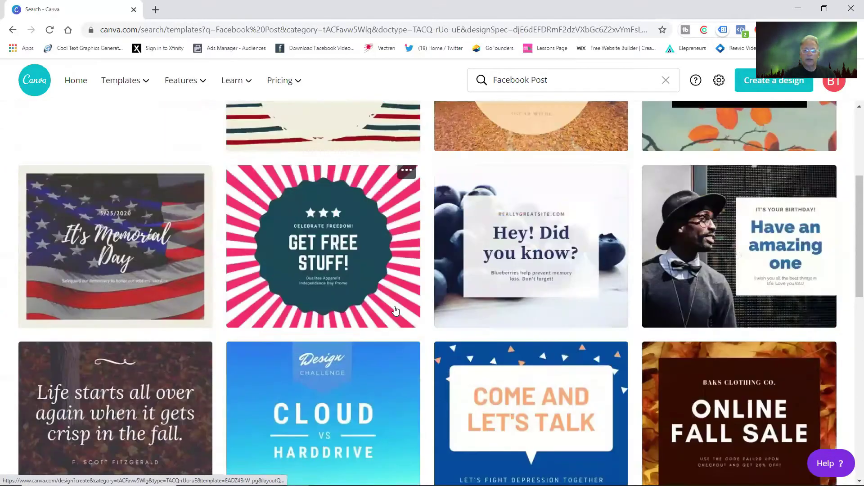
{"action": "scroll", "coordinate": [395, 310], "scroll_direction": "up", "scroll_amount": 4}
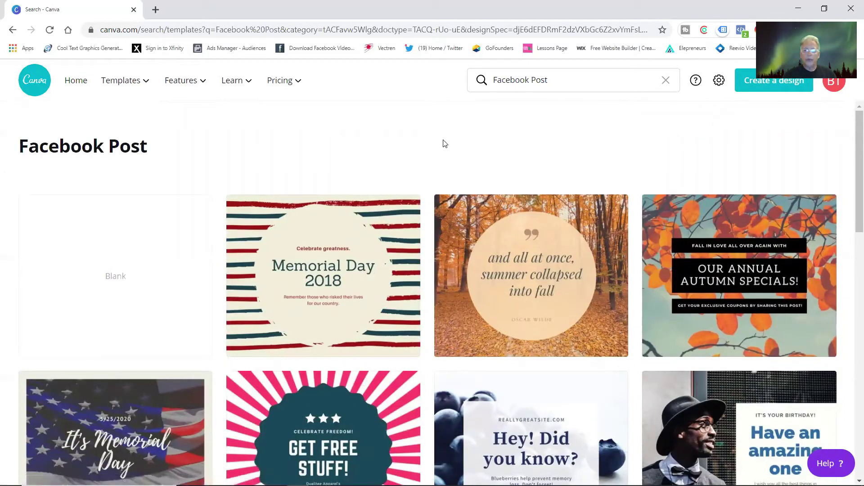
{"action": "left_click", "coordinate": [75, 80]}
{"action": "type", "text": "faceboo"}
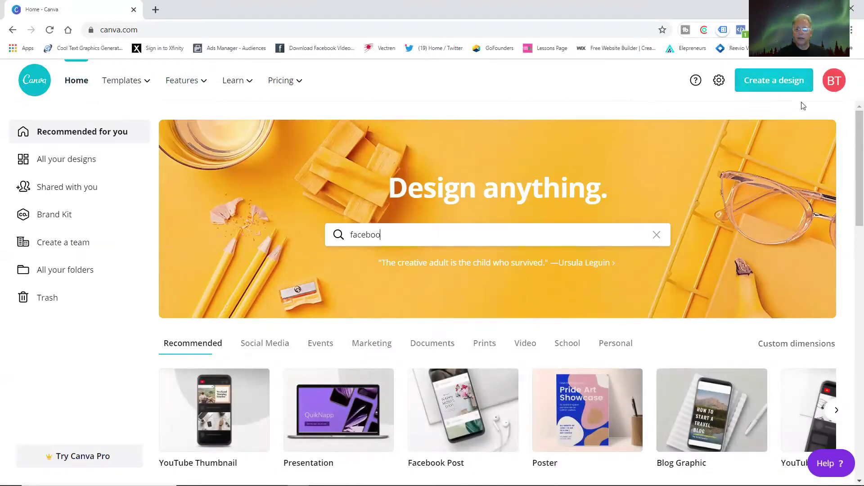
Create a blank custom-size design of 1080 × 1920 px.
{"action": "left_click", "coordinate": [771, 81]}
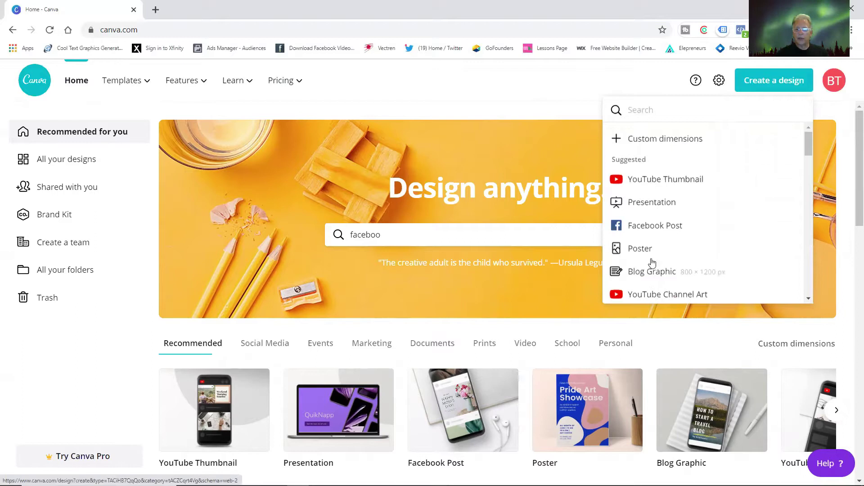
{"action": "left_click", "coordinate": [670, 141]}
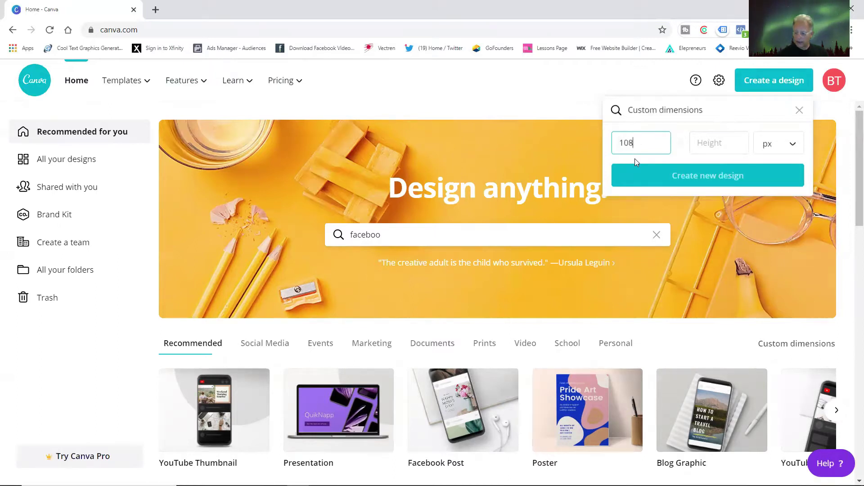
{"action": "left_click", "coordinate": [703, 143]}
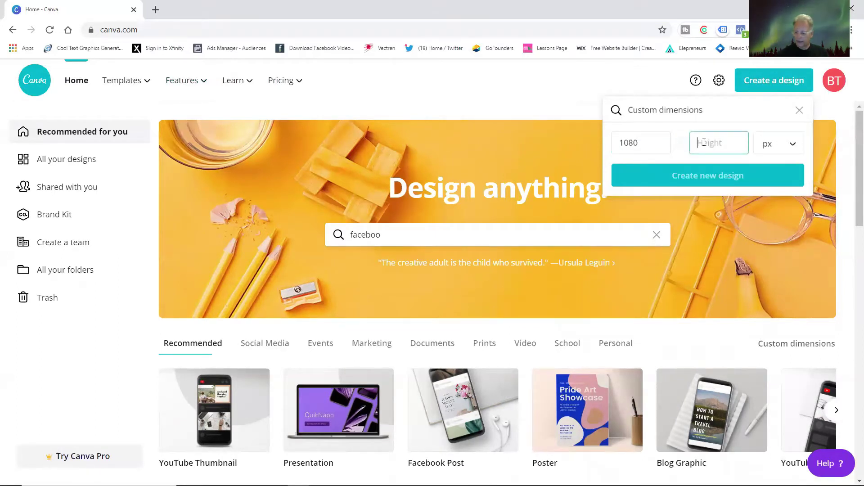
{"action": "type", "text": "1920"}
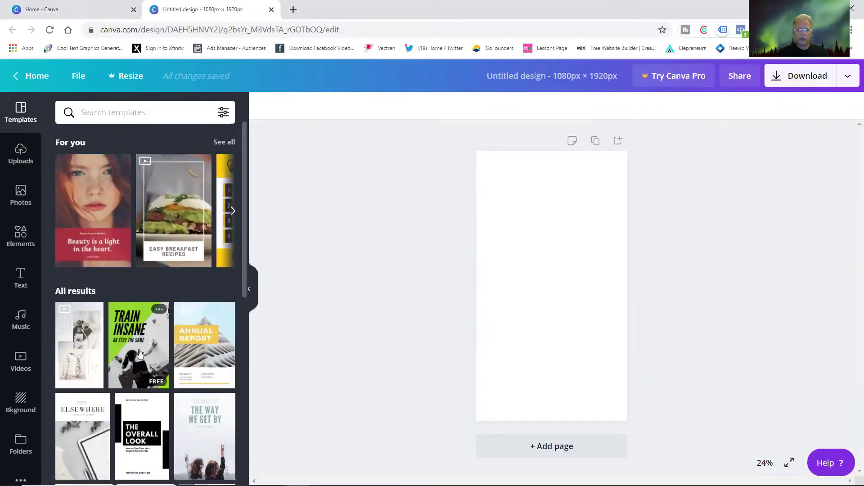
Browse the template suggestions, then return to the Canva home page.
{"action": "scroll", "coordinate": [139, 360], "scroll_direction": "down", "scroll_amount": 1}
{"action": "scroll", "coordinate": [139, 355], "scroll_direction": "down", "scroll_amount": 2}
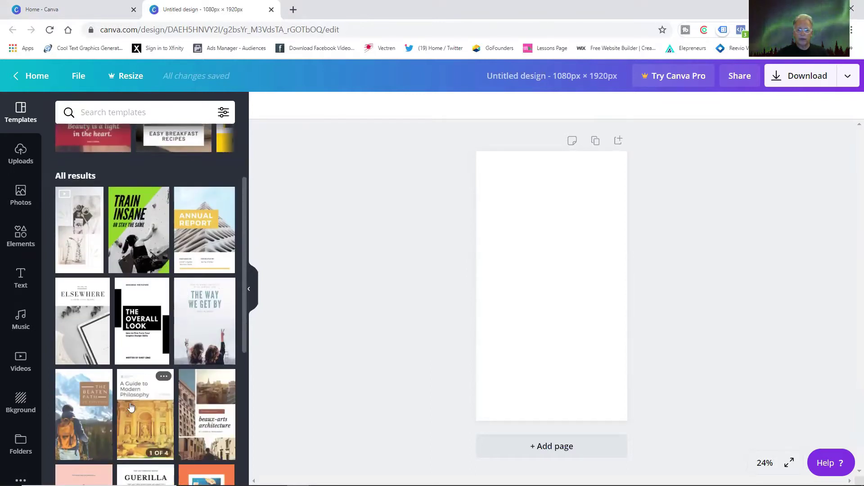
{"action": "scroll", "coordinate": [139, 383], "scroll_direction": "down", "scroll_amount": 1}
{"action": "scroll", "coordinate": [138, 383], "scroll_direction": "down", "scroll_amount": 5}
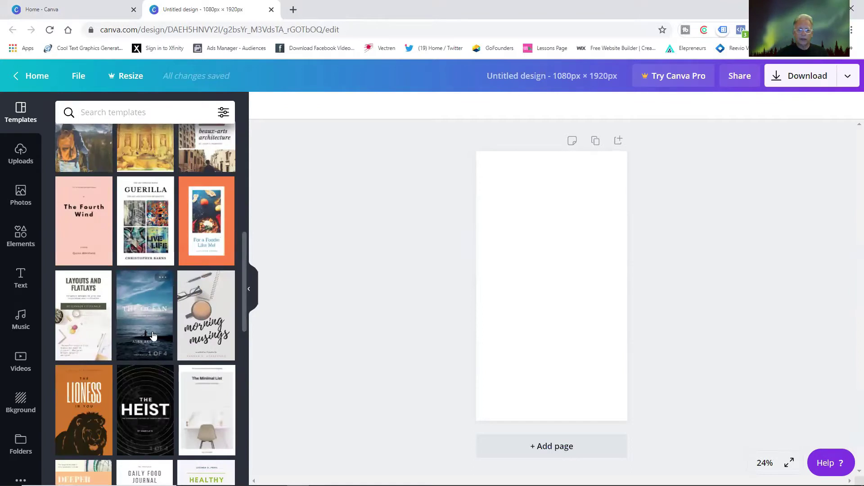
{"action": "scroll", "coordinate": [152, 356], "scroll_direction": "down", "scroll_amount": 4}
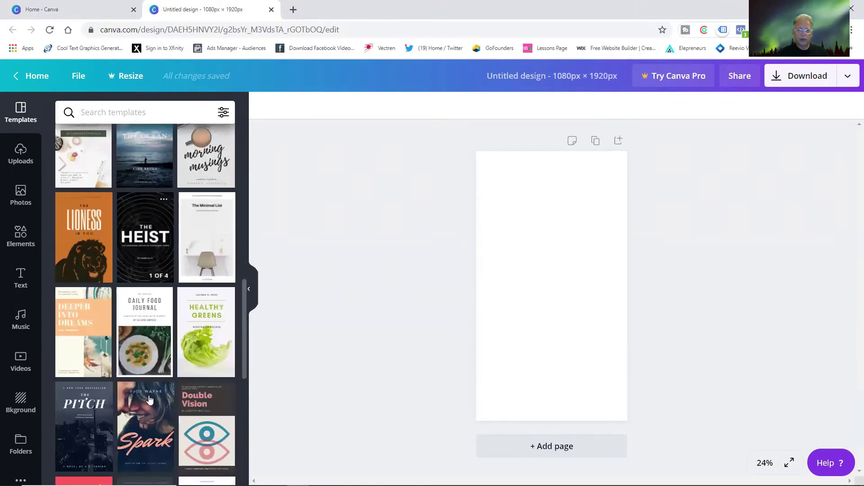
{"action": "scroll", "coordinate": [145, 380], "scroll_direction": "up", "scroll_amount": 8}
{"action": "scroll", "coordinate": [144, 381], "scroll_direction": "up", "scroll_amount": 5}
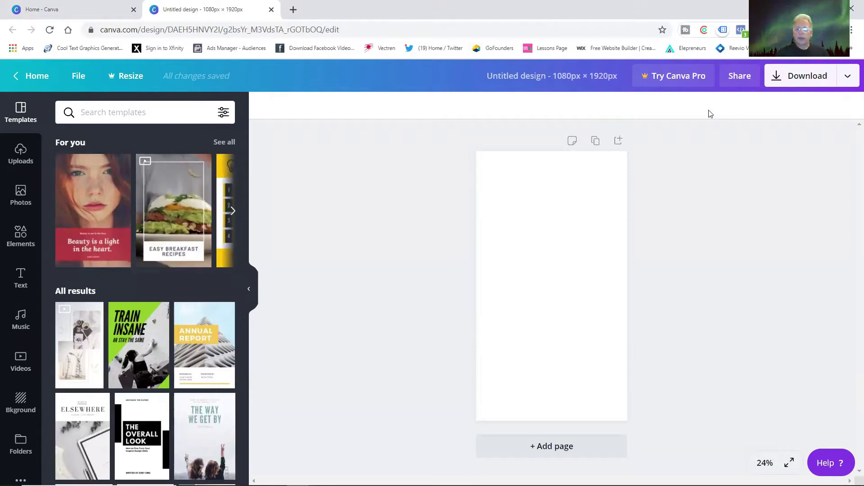
{"action": "left_click", "coordinate": [33, 75]}
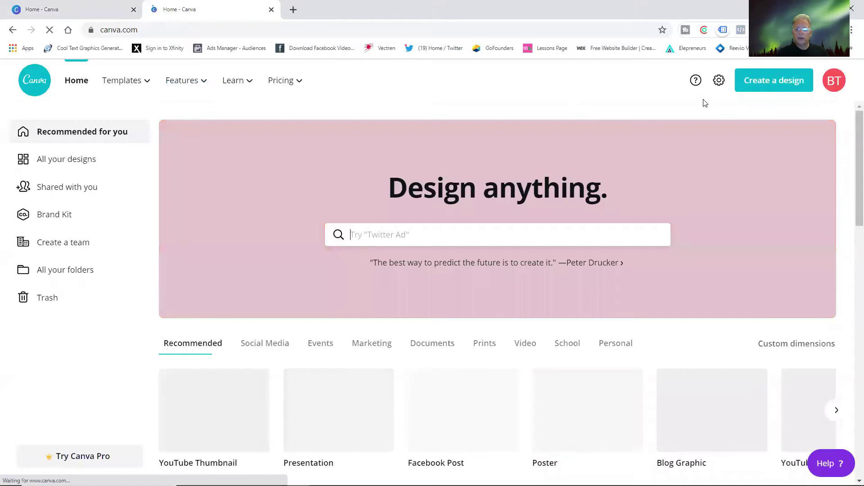
Open the Warm Browns Fall quote template and shift its quote, beige circle and small ornament rightward.
{"action": "left_click", "coordinate": [411, 231]}
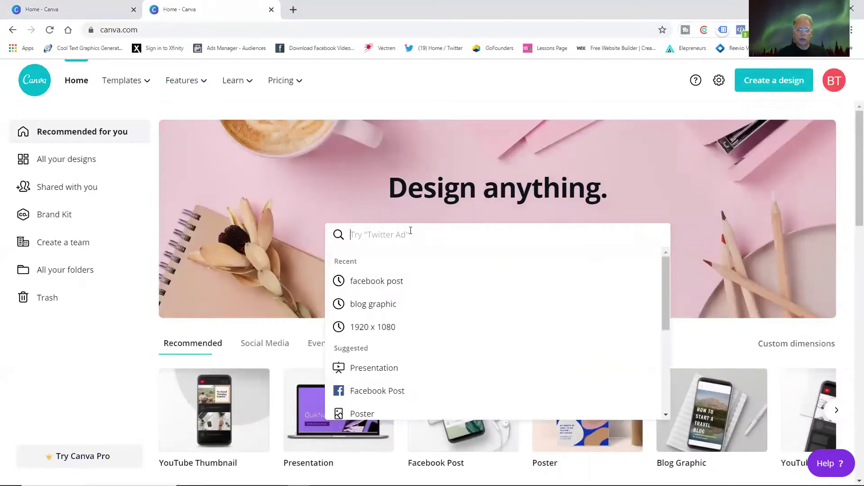
{"action": "left_click", "coordinate": [394, 283]}
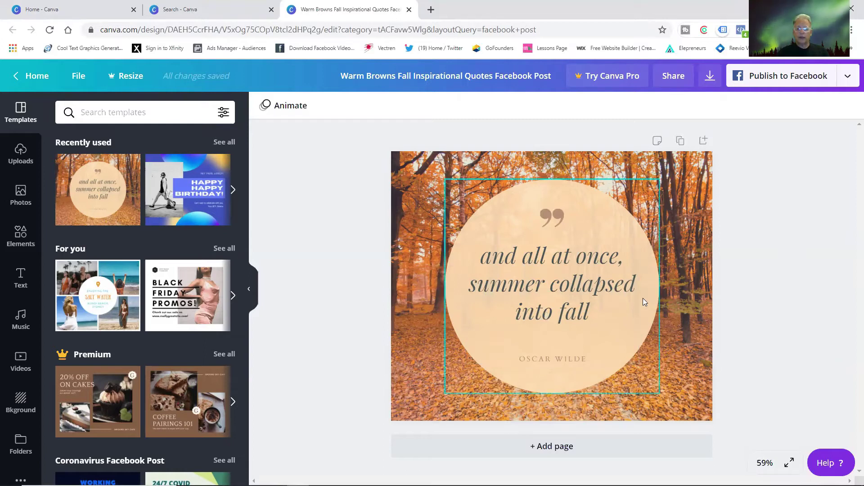
{"action": "left_click", "coordinate": [566, 294]}
{"action": "left_click_drag", "start_coordinate": [567, 293], "coordinate": [635, 326]}
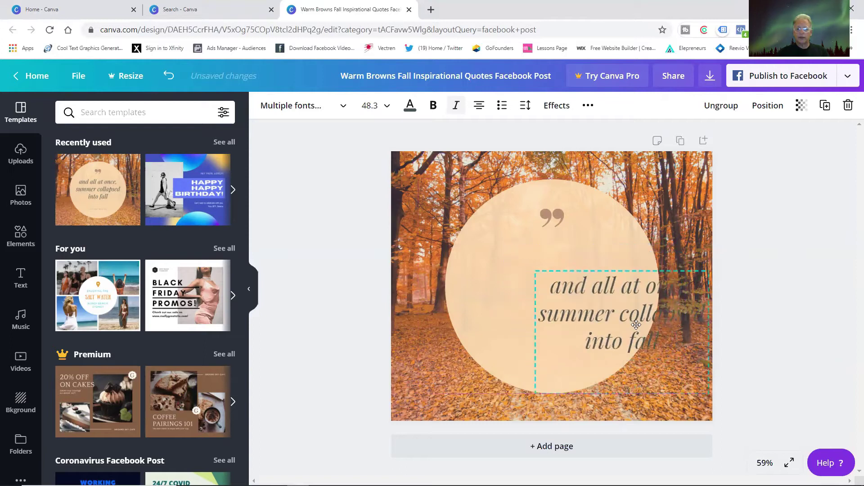
{"action": "left_click_drag", "start_coordinate": [571, 231], "coordinate": [722, 204]}
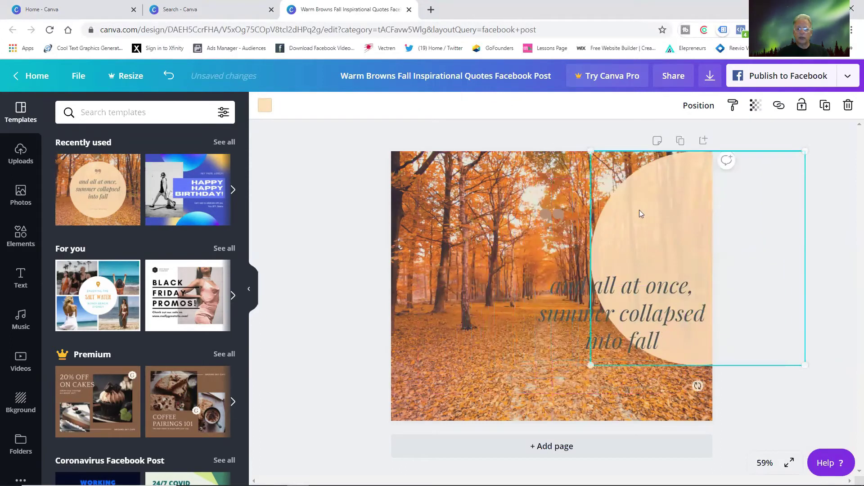
{"action": "left_click_drag", "start_coordinate": [550, 219], "coordinate": [533, 152]}
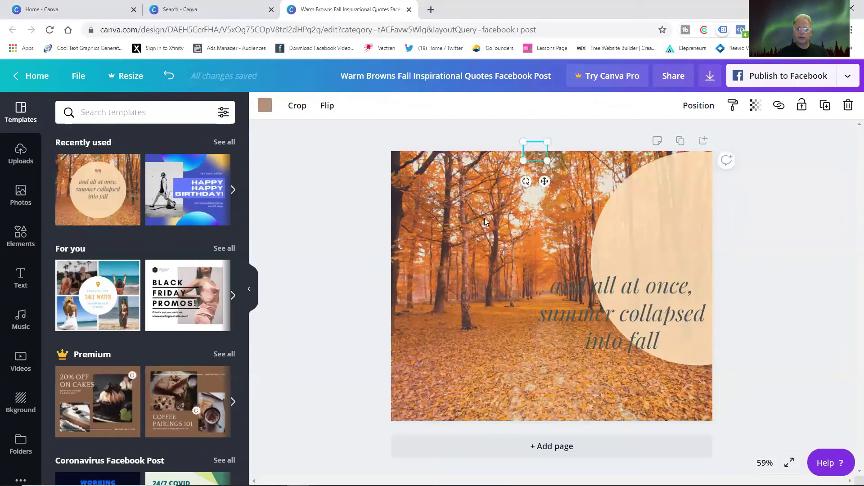
{"action": "left_click", "coordinate": [461, 226]}
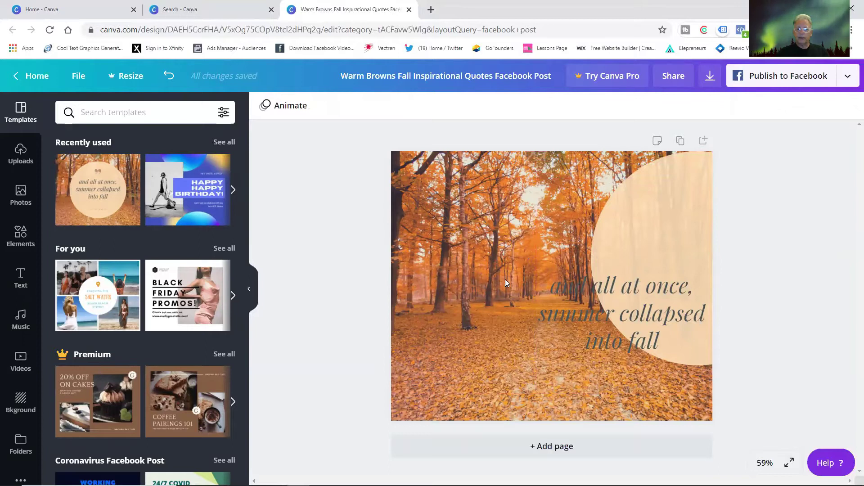
Push the quote off the canvas edge, then apply the first Working From Home template page.
{"action": "left_click", "coordinate": [574, 298]}
{"action": "left_click_drag", "start_coordinate": [611, 299], "coordinate": [787, 339]}
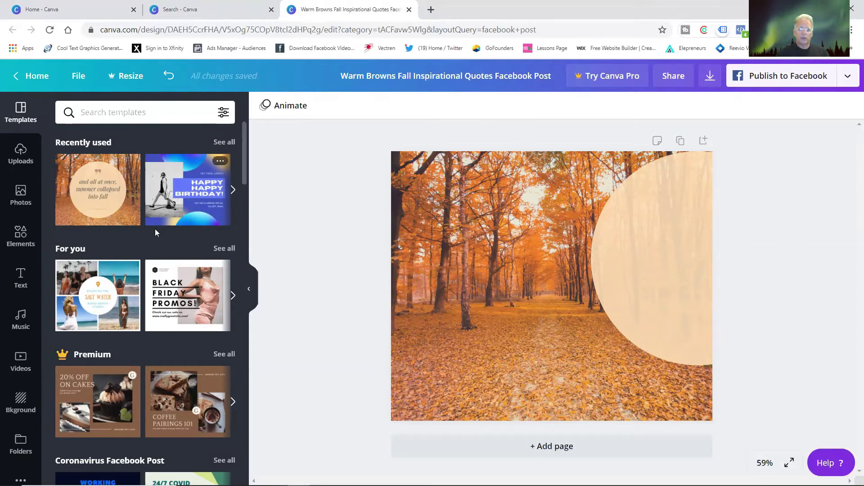
{"action": "scroll", "coordinate": [153, 252], "scroll_direction": "down", "scroll_amount": 4}
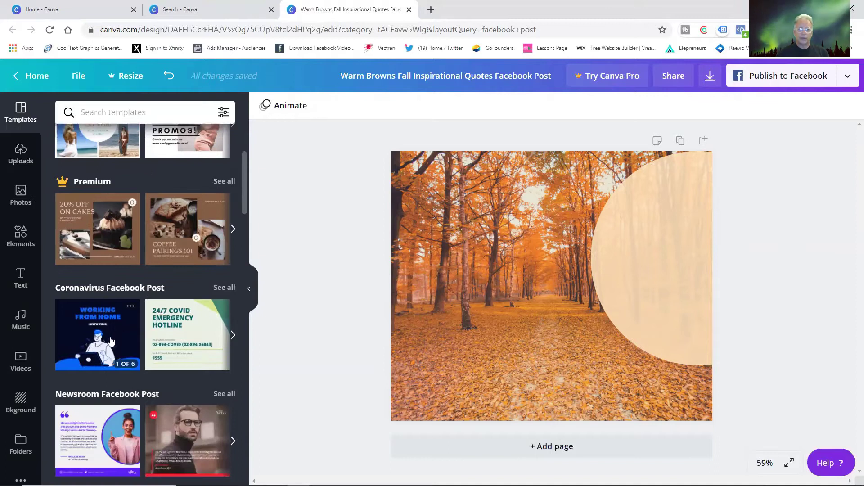
{"action": "left_click", "coordinate": [99, 332]}
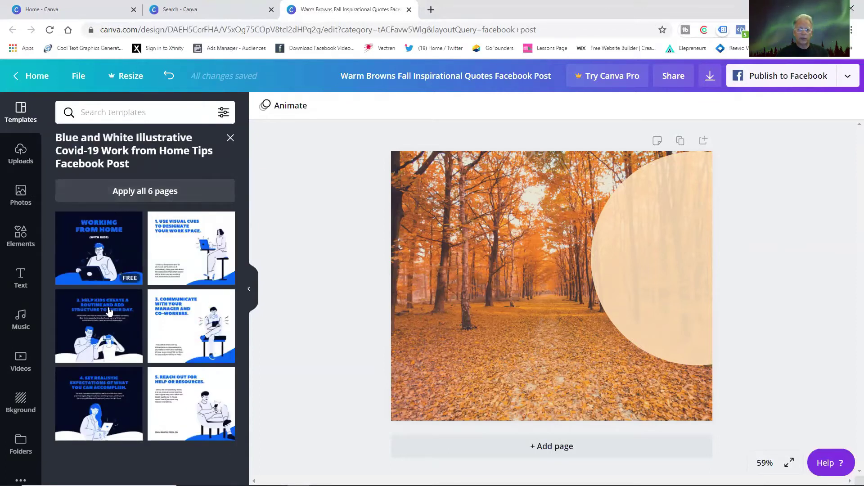
{"action": "left_click", "coordinate": [104, 249]}
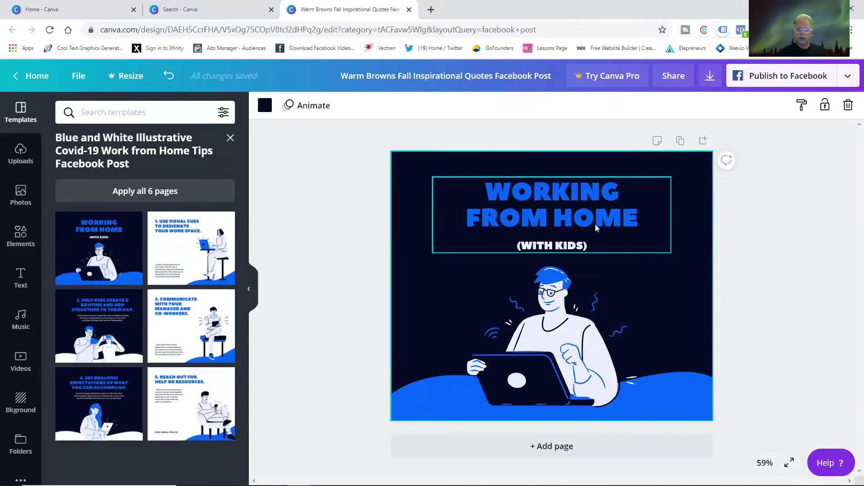
Retype the headline as 'I LOVE WORKING FROM HOME' and set it in the Cheque font.
{"action": "left_click", "coordinate": [638, 221]}
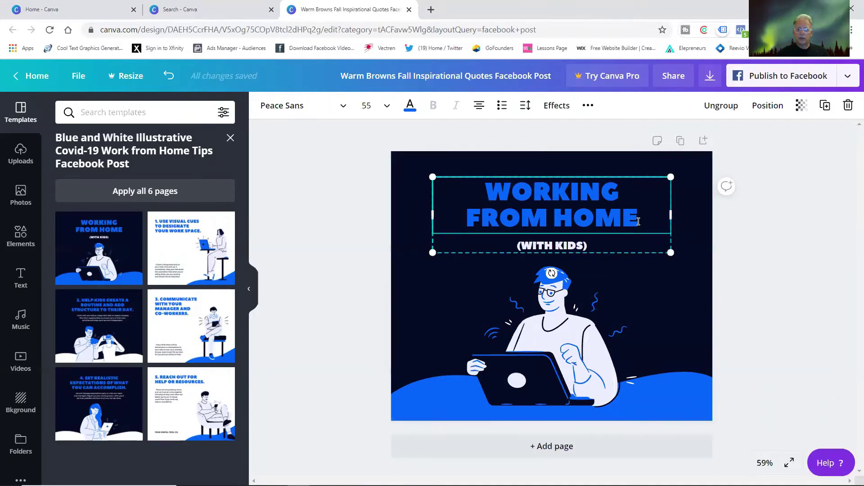
{"action": "key", "text": "BackSpace"}
{"action": "key", "text": "BackSpace"}
{"action": "key", "text": "BackSpace"}
{"action": "key", "text": "BackSpace"}
{"action": "key", "text": "BackSpace"}
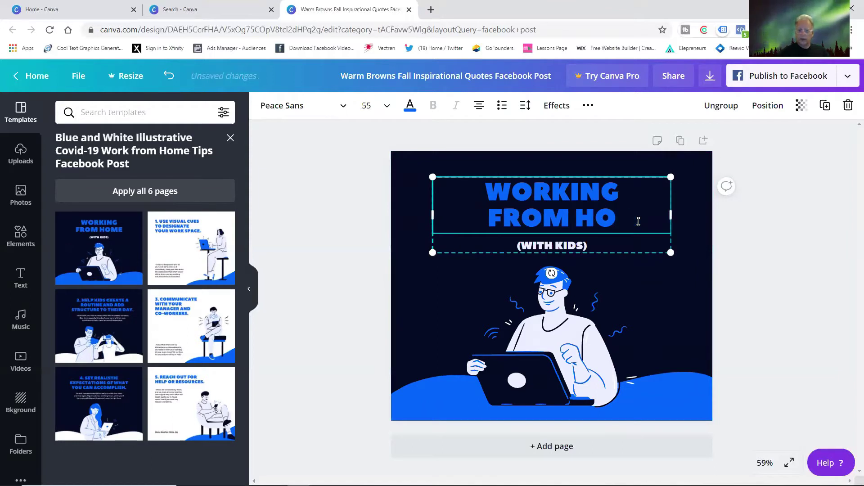
{"action": "key", "text": "BackSpace"}
{"action": "key", "text": "BackSpace"}
{"action": "key", "text": "BackSpace"}
{"action": "key", "text": "BackSpace"}
{"action": "key", "text": "BackSpace"}
{"action": "key", "text": "BackSpace"}
{"action": "key", "text": "BackSpace"}
{"action": "key", "text": "BackSpace"}
{"action": "key", "text": "BackSpace"}
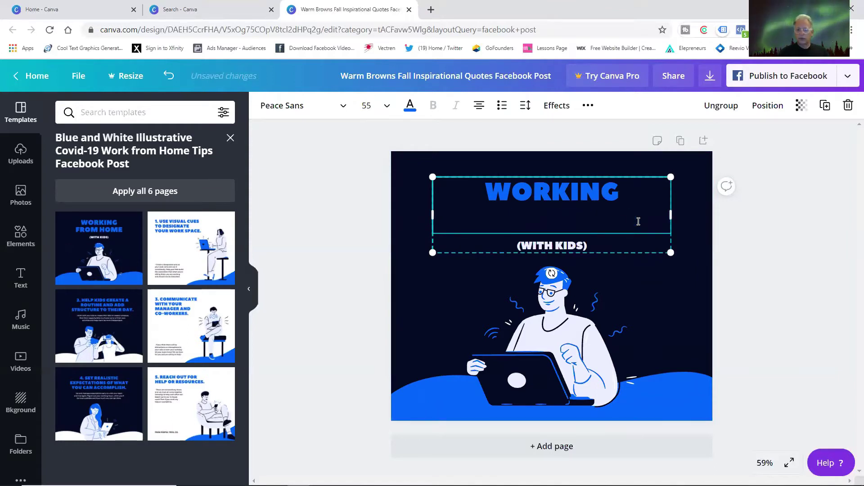
{"action": "key", "text": "BackSpace"}
{"action": "key", "text": "BackSpace"}
{"action": "key", "text": "BackSpace"}
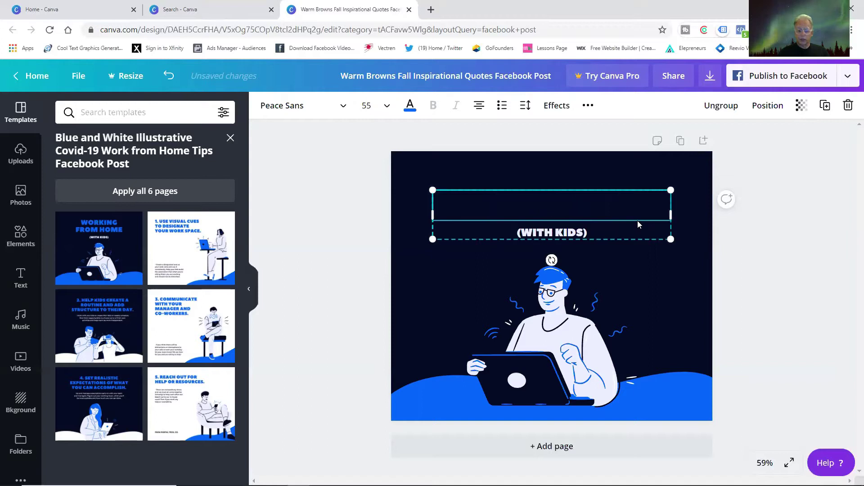
{"action": "type", "text": "I LO"}
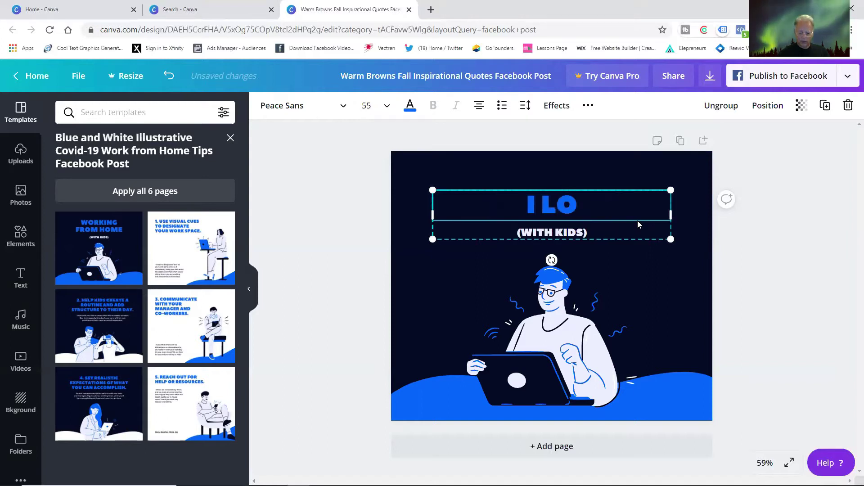
{"action": "type", "text": "VE WOR"}
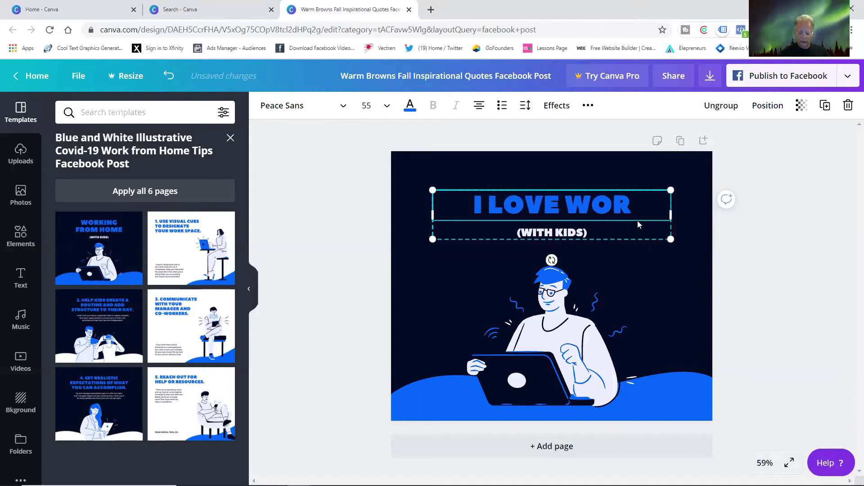
{"action": "type", "text": "KING FR"}
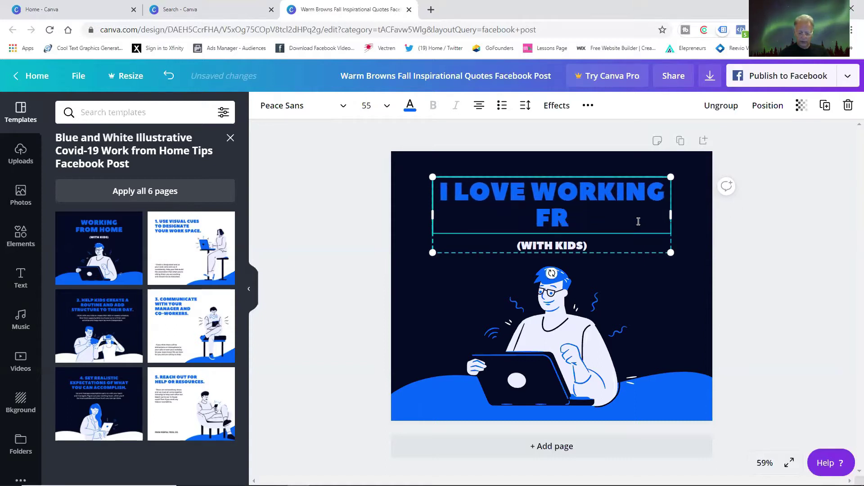
{"action": "type", "text": "OM HOME"}
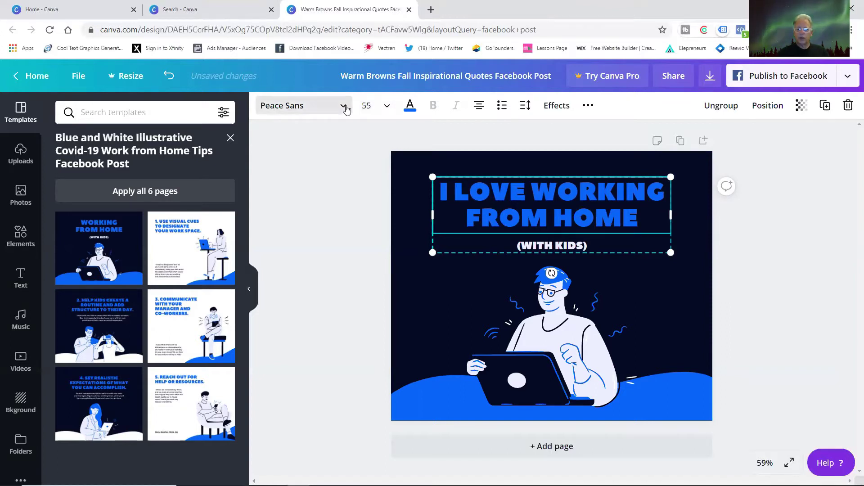
{"action": "left_click", "coordinate": [345, 108]}
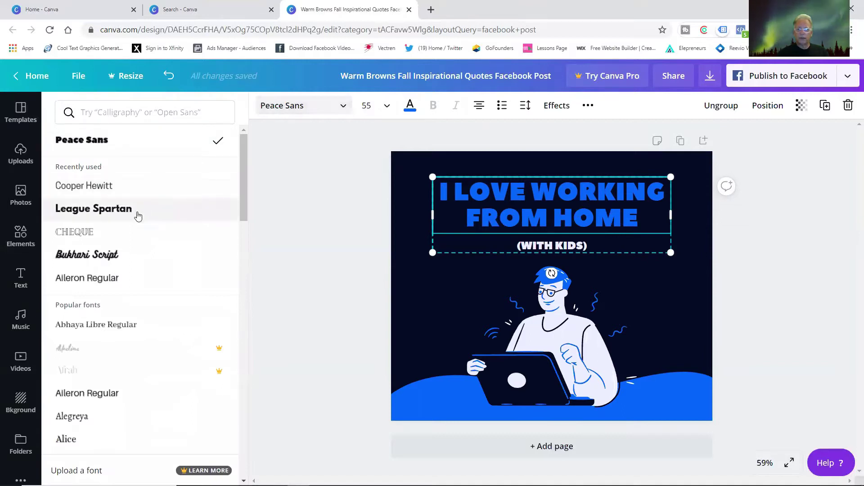
{"action": "left_click", "coordinate": [121, 232]}
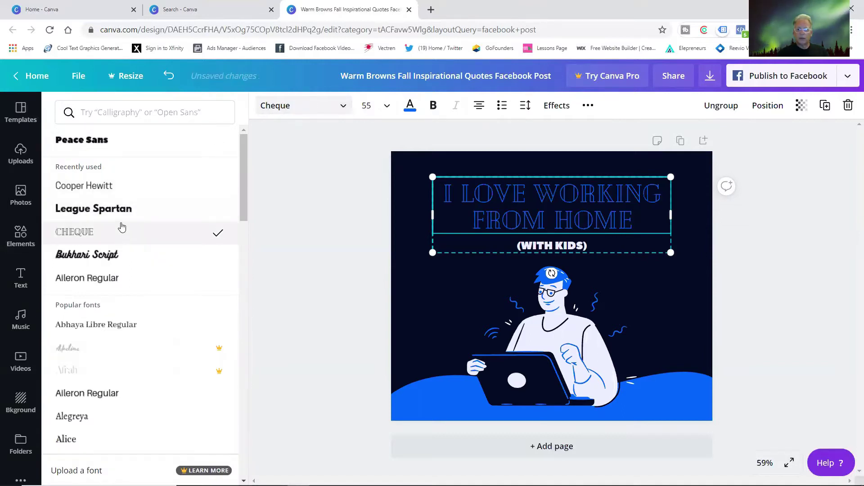
{"action": "left_click", "coordinate": [127, 280]}
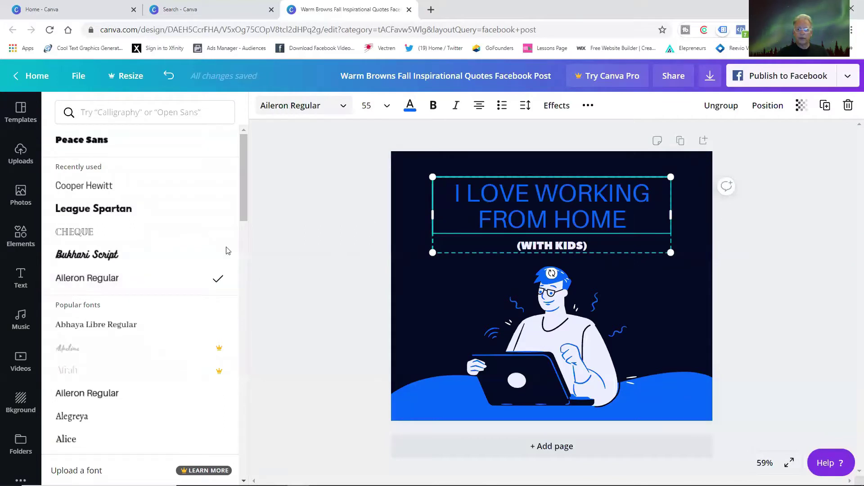
{"action": "left_click", "coordinate": [118, 235]}
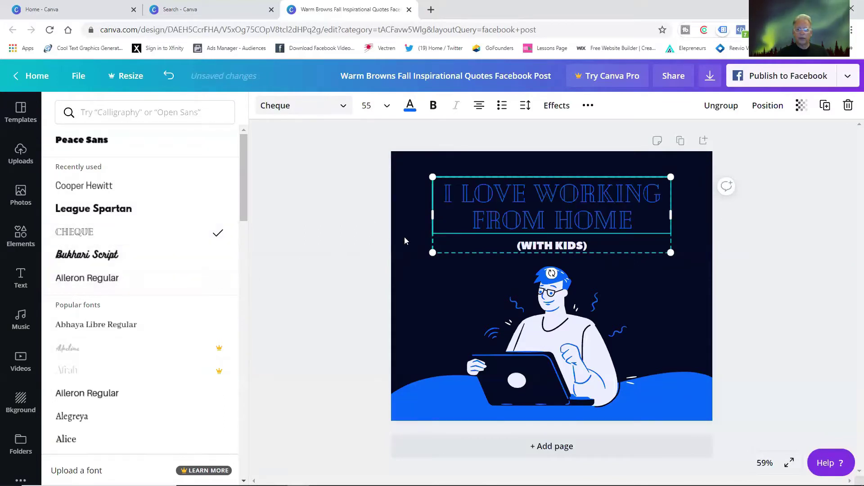
Insert 'OUT' into the subtitle so it reads '(WITH OUT KIDS)'.
{"action": "left_click", "coordinate": [563, 246]}
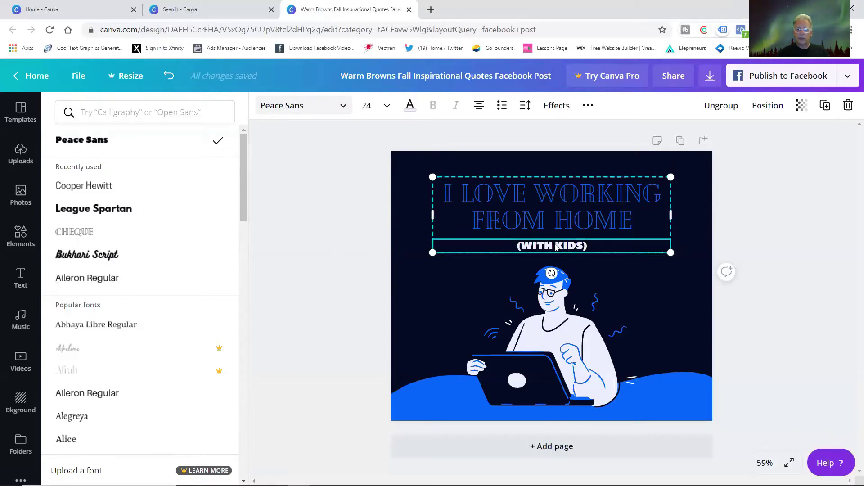
{"action": "triple_click", "coordinate": [555, 246]}
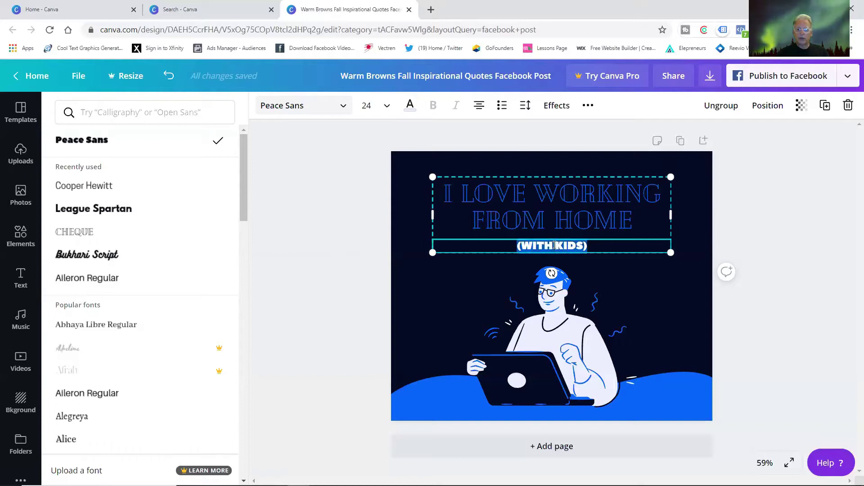
{"action": "left_click", "coordinate": [556, 245]}
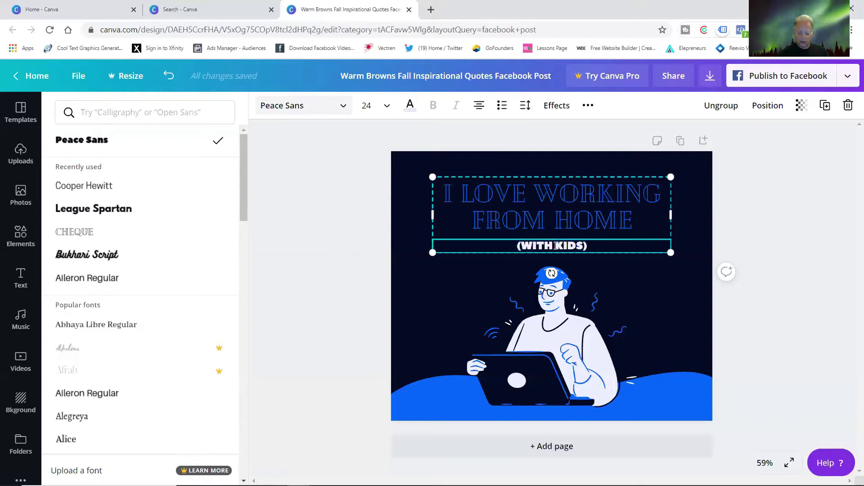
{"action": "type", "text": "OUT"}
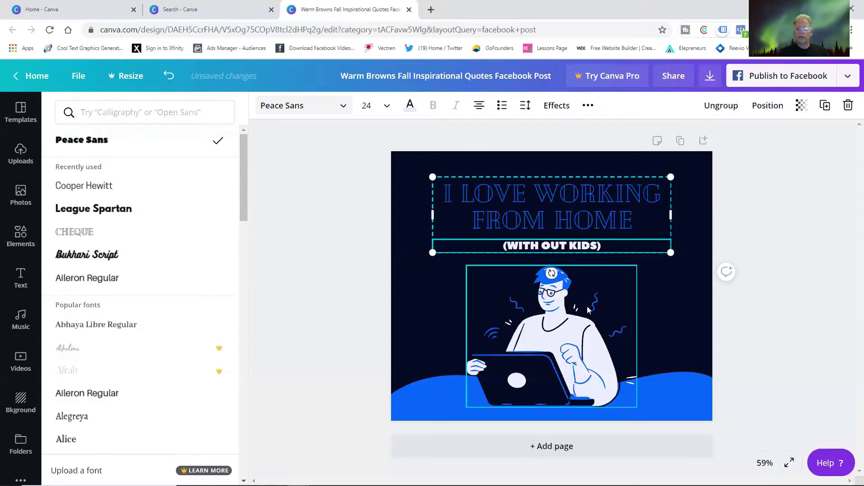
{"action": "left_click", "coordinate": [564, 282]}
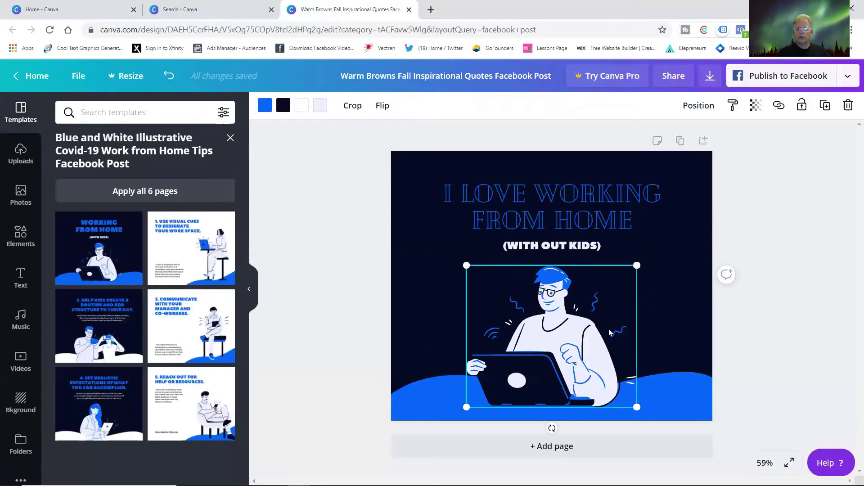
Nudge the man-at-laptop illustration slightly lower, clear of the subtitle, and deselect it.
{"action": "mouse_move", "coordinate": [596, 320]}
{"action": "left_mouse_down"}
{"action": "mouse_move", "coordinate": [598, 307]}
{"action": "mouse_move", "coordinate": [663, 314]}
{"action": "mouse_move", "coordinate": [557, 320]}
{"action": "mouse_move", "coordinate": [610, 320]}
{"action": "mouse_move", "coordinate": [595, 245]}
{"action": "mouse_move", "coordinate": [591, 327]}
{"action": "mouse_move", "coordinate": [598, 315]}
{"action": "mouse_move", "coordinate": [587, 317]}
{"action": "left_mouse_up"}
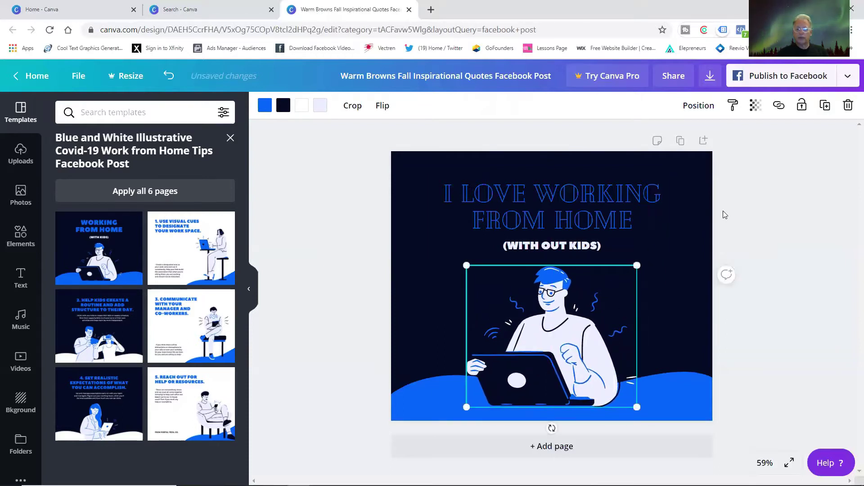
{"action": "left_click", "coordinate": [746, 197]}
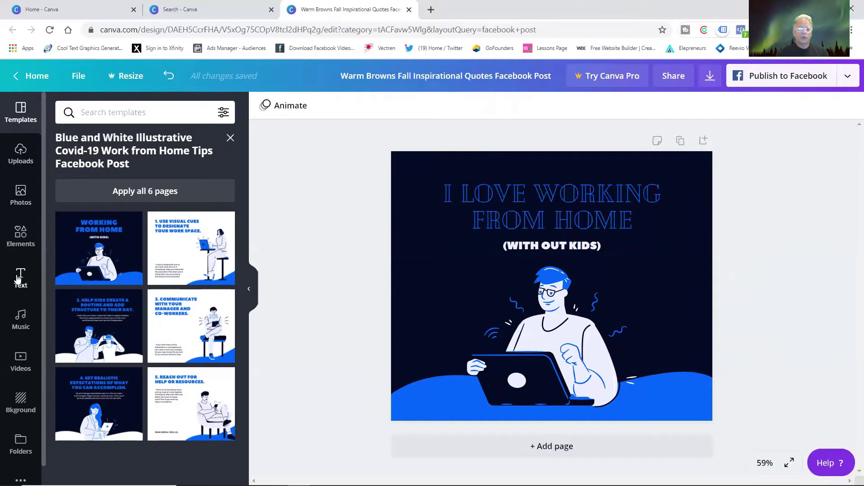
Add the sunglasses emoji, shrink it, tilt it about 28 degrees, and place it beside FROM HOME.
{"action": "left_click", "coordinate": [22, 238]}
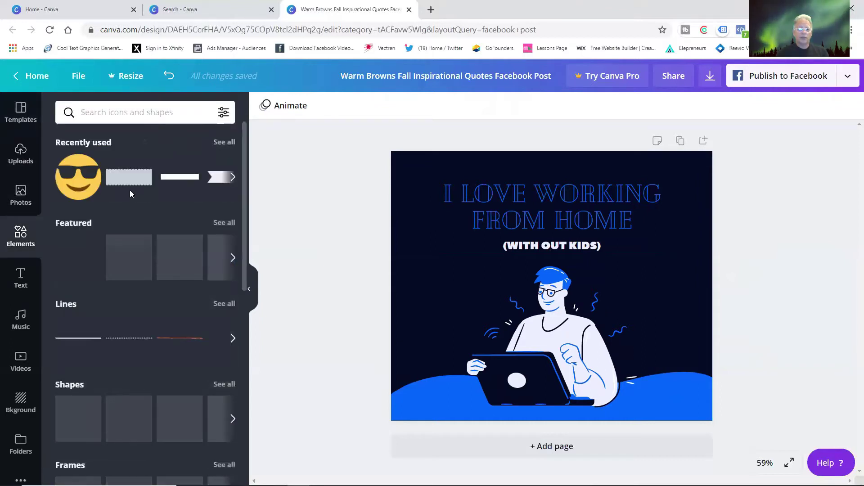
{"action": "left_click", "coordinate": [84, 175]}
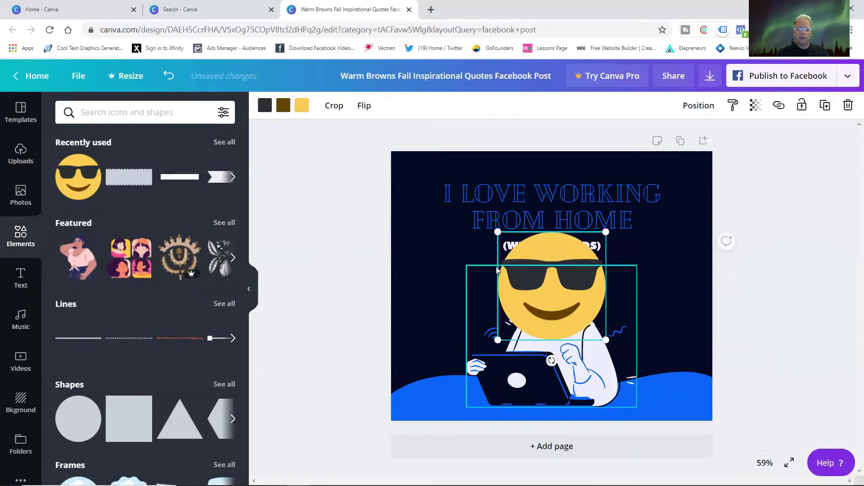
{"action": "left_click_drag", "start_coordinate": [536, 266], "coordinate": [413, 270]}
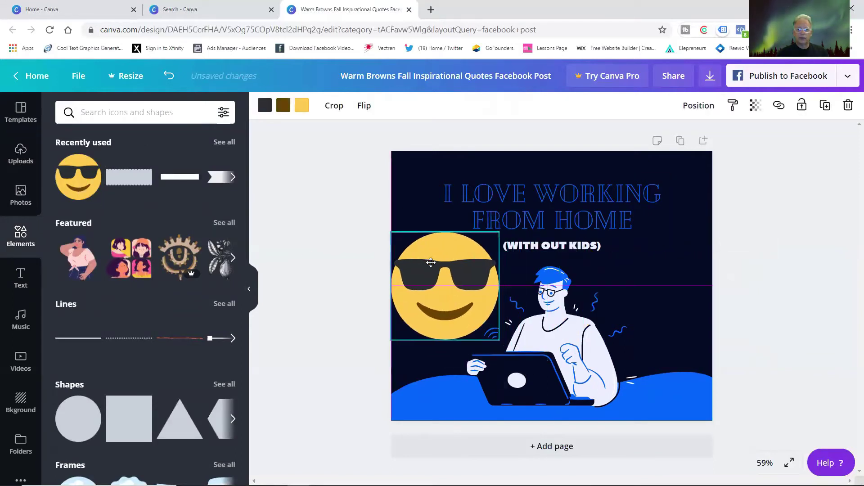
{"action": "left_click_drag", "start_coordinate": [486, 246], "coordinate": [437, 294]}
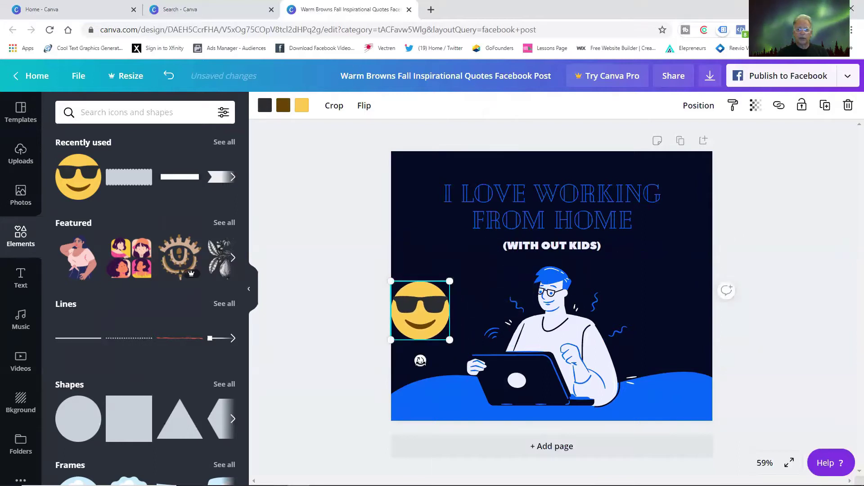
{"action": "left_click_drag", "start_coordinate": [420, 360], "coordinate": [444, 355]}
{"action": "left_click", "coordinate": [480, 287]}
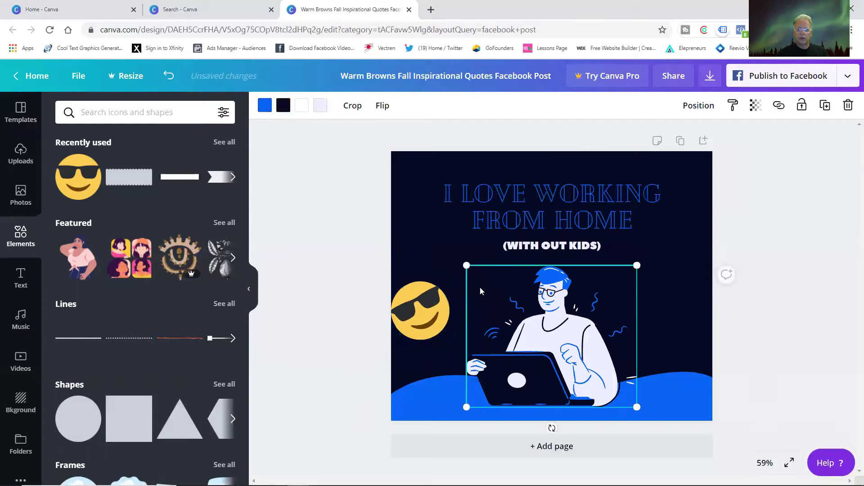
{"action": "left_click_drag", "start_coordinate": [434, 310], "coordinate": [455, 245]}
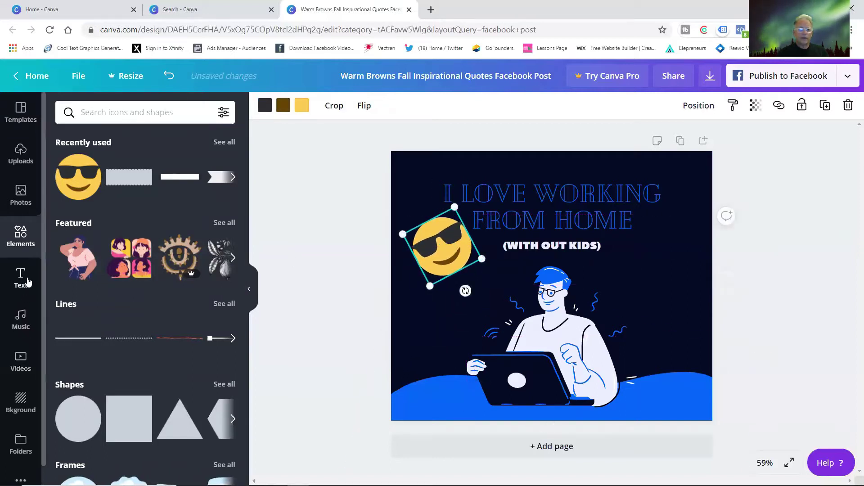
{"action": "left_click", "coordinate": [27, 285]}
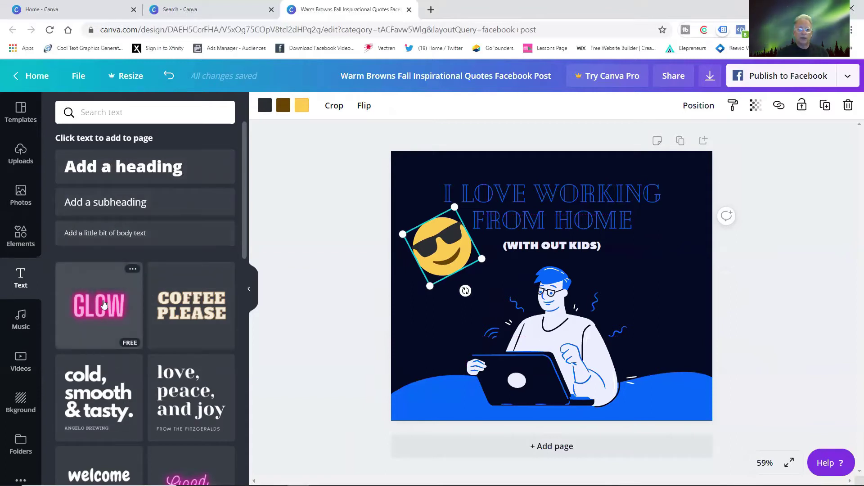
Add the pink neon GLOW text style and retype it as 'GALMOUR'.
{"action": "left_click", "coordinate": [103, 304]}
{"action": "left_click", "coordinate": [118, 321]}
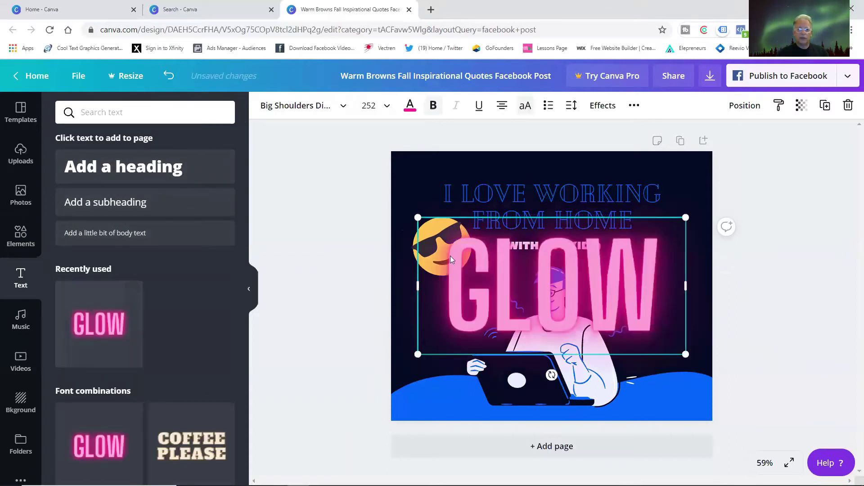
{"action": "scroll", "coordinate": [225, 335], "scroll_direction": "down", "scroll_amount": 5}
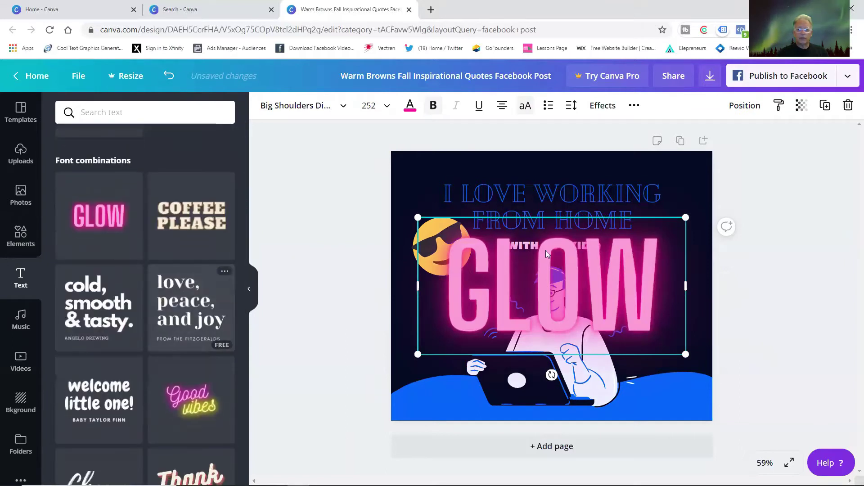
{"action": "double_click", "coordinate": [658, 293]}
{"action": "left_click", "coordinate": [658, 293]}
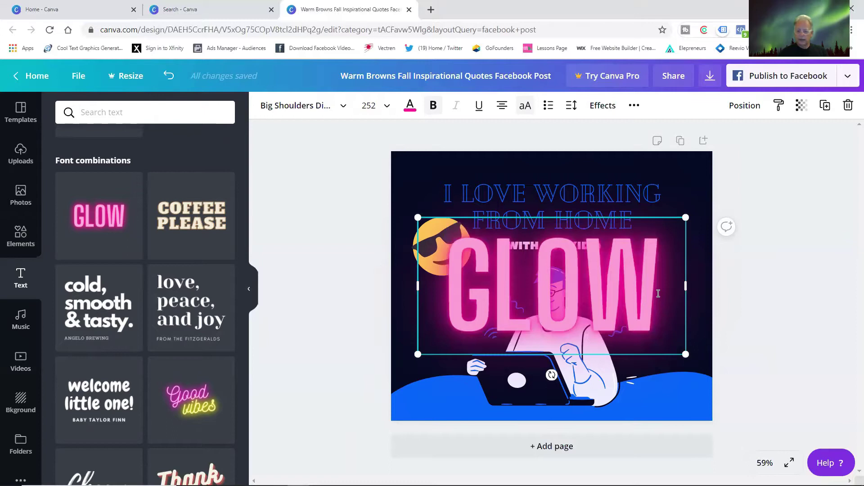
{"action": "key", "text": "BackSpace"}
{"action": "key", "text": "BackSpace"}
{"action": "key", "text": "BackSpace"}
{"action": "key", "text": "BackSpace"}
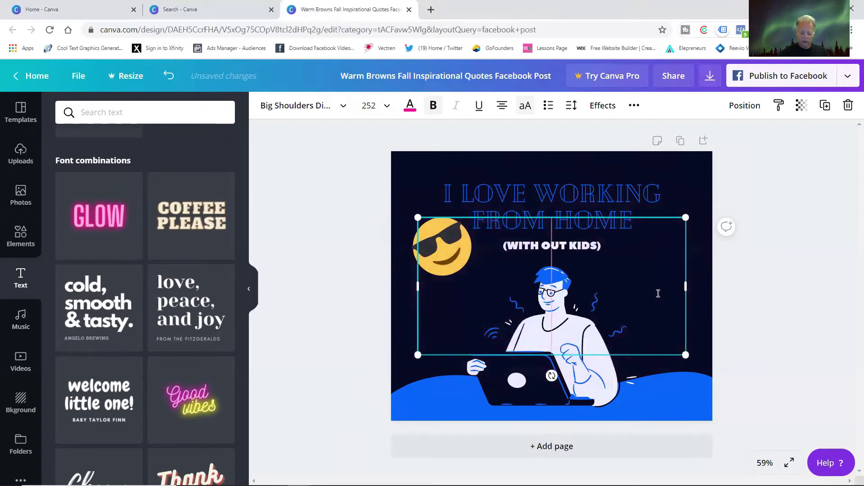
{"action": "type", "text": "GAL"}
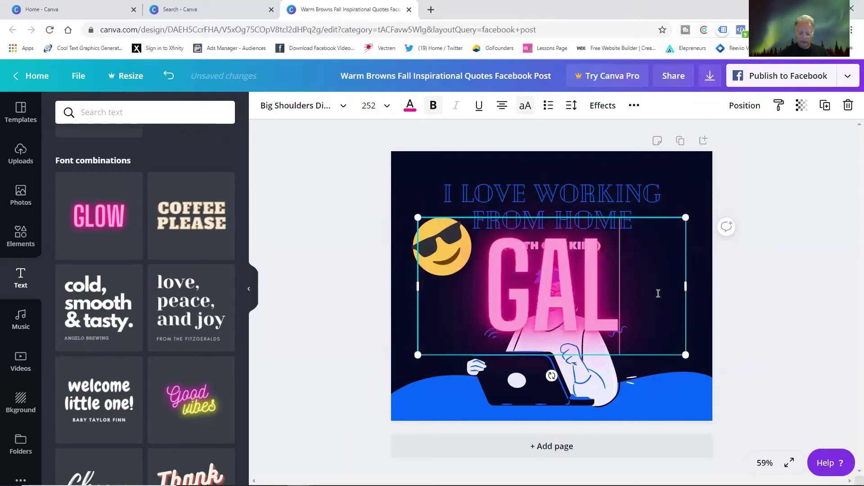
{"action": "type", "text": "MOUR"}
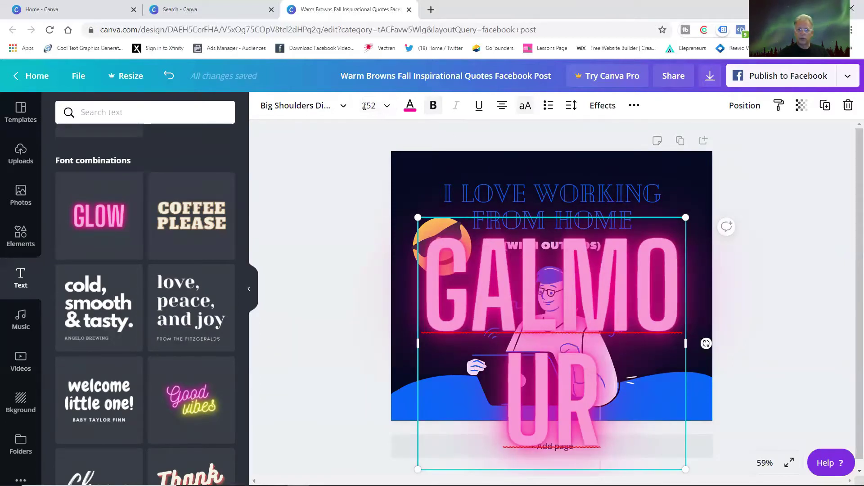
Set GALMOUR to font size 88 and drag it down across the laptop.
{"action": "left_click", "coordinate": [387, 106]}
{"action": "scroll", "coordinate": [392, 286], "scroll_direction": "down", "scroll_amount": 5}
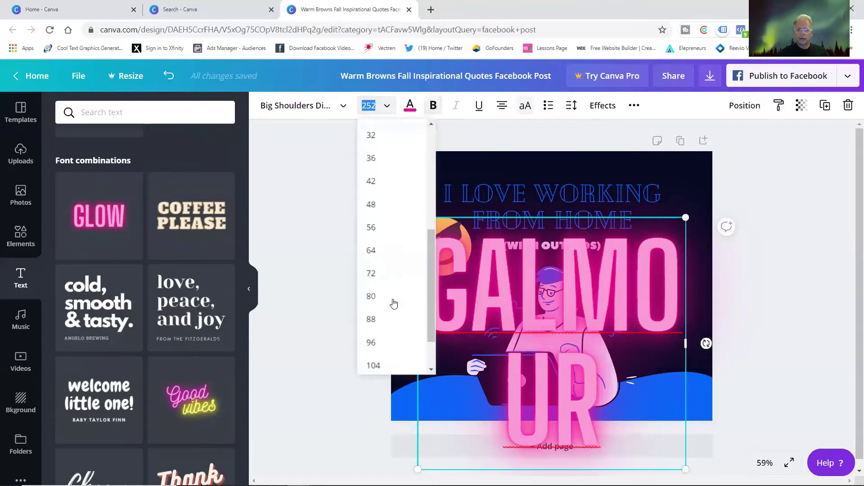
{"action": "left_click", "coordinate": [391, 266]}
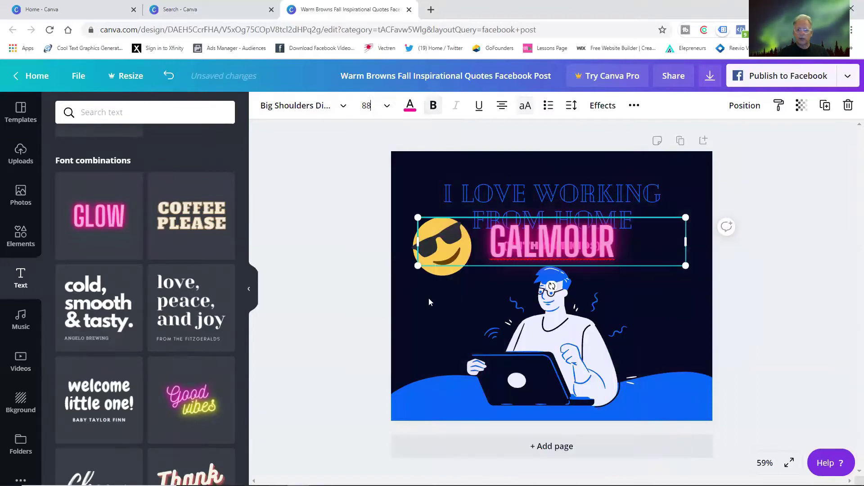
{"action": "left_click", "coordinate": [648, 269]}
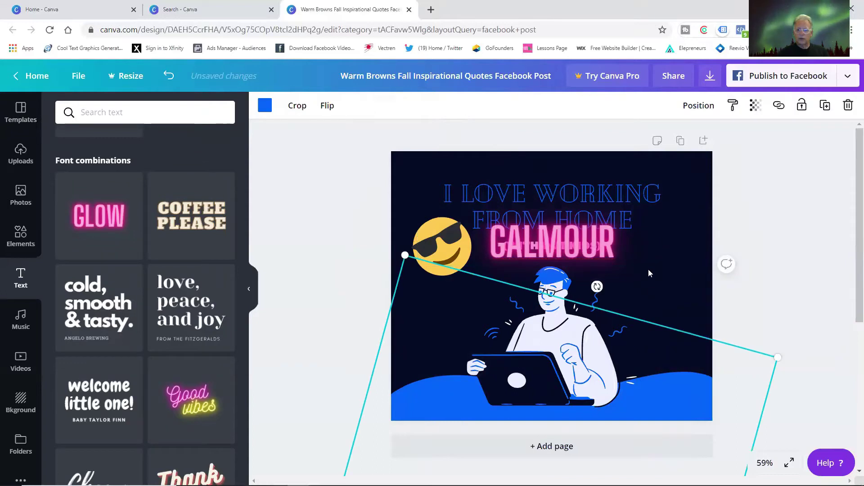
{"action": "left_click", "coordinate": [618, 239]}
{"action": "left_click_drag", "start_coordinate": [619, 241], "coordinate": [620, 379]}
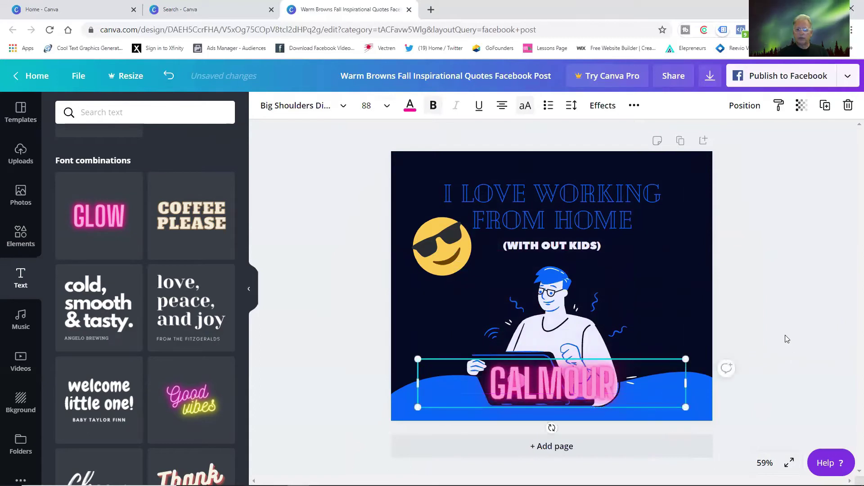
{"action": "left_click", "coordinate": [783, 280]}
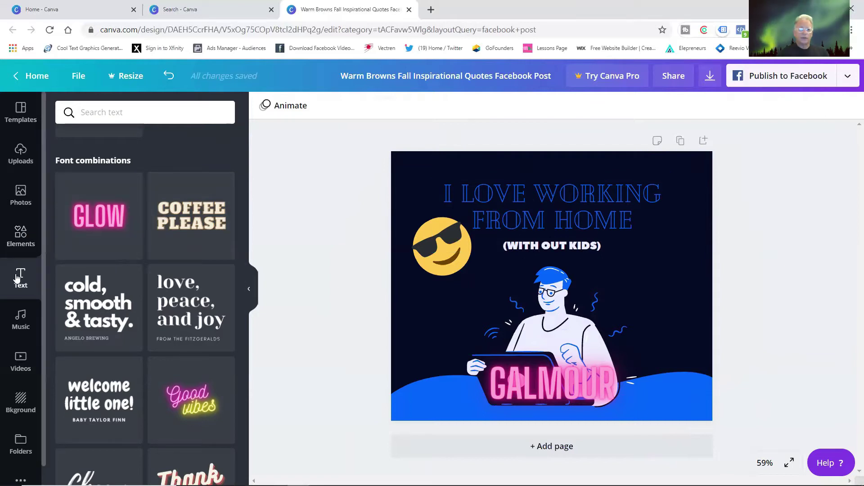
Add a subheading and replace its placeholder with 'with my dog'.
{"action": "scroll", "coordinate": [157, 175], "scroll_direction": "up", "scroll_amount": 5}
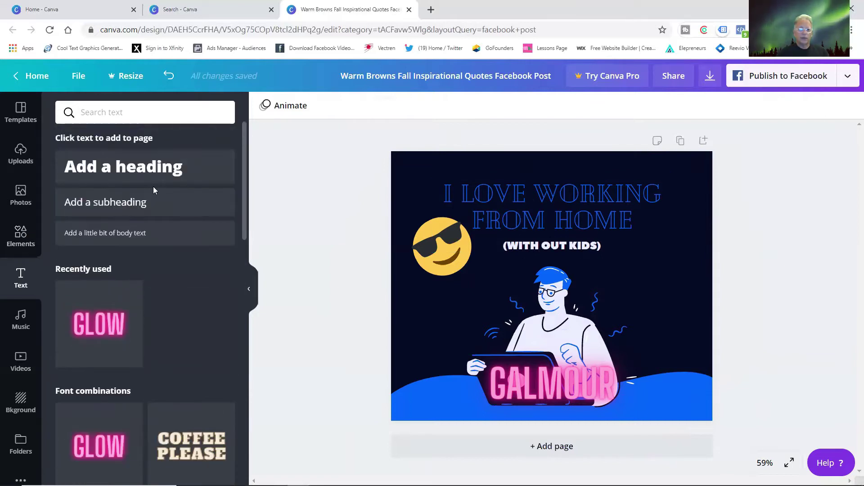
{"action": "left_click", "coordinate": [134, 208]}
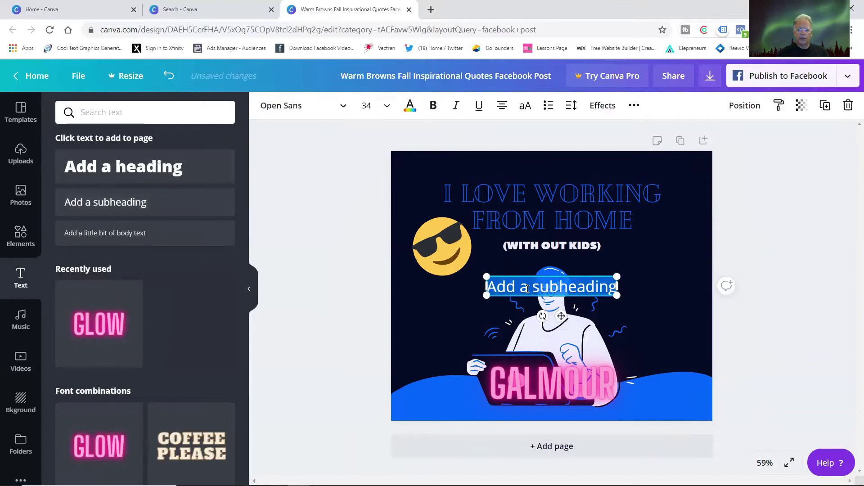
{"action": "double_click", "coordinate": [577, 290]}
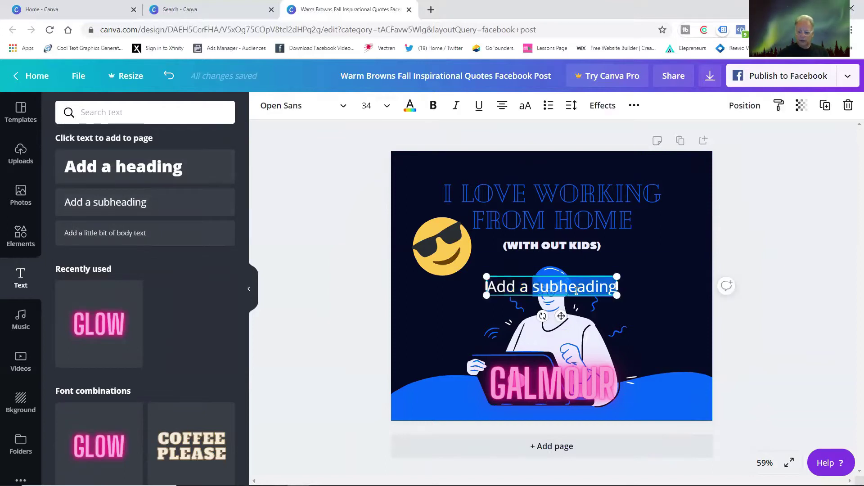
{"action": "key", "text": "ctrl+a"}
{"action": "key", "text": "BackSpace"}
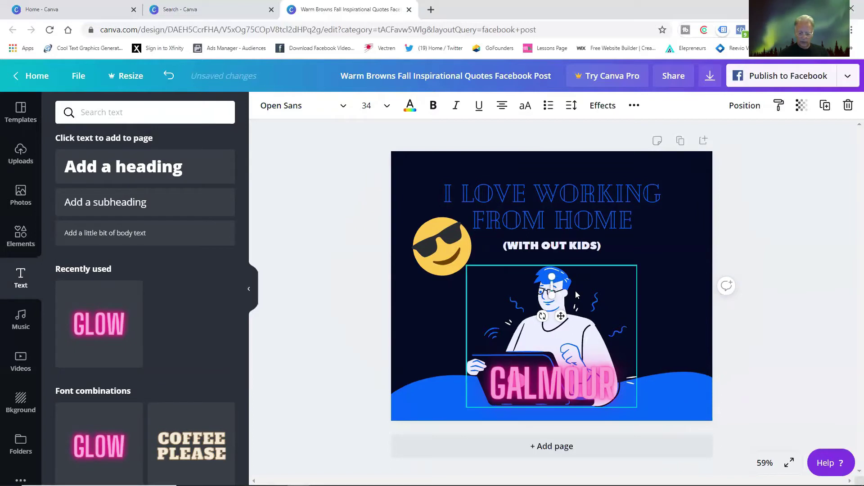
{"action": "type", "text": "with my"}
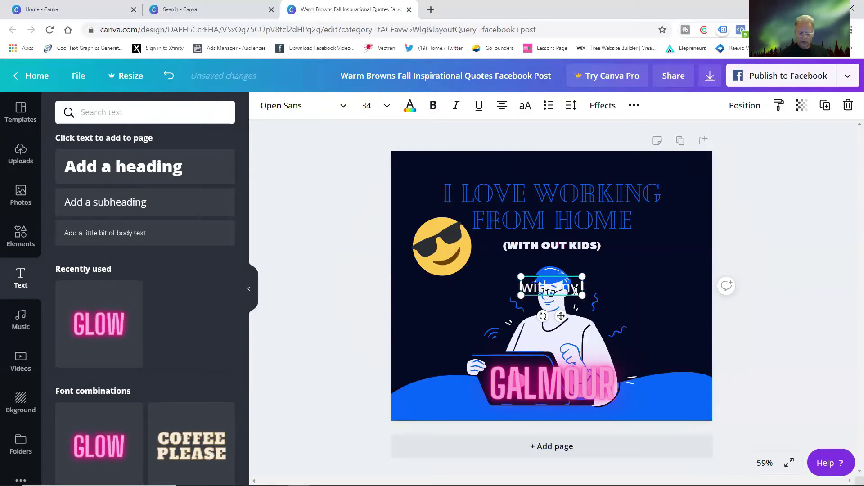
{"action": "type", "text": " dog"}
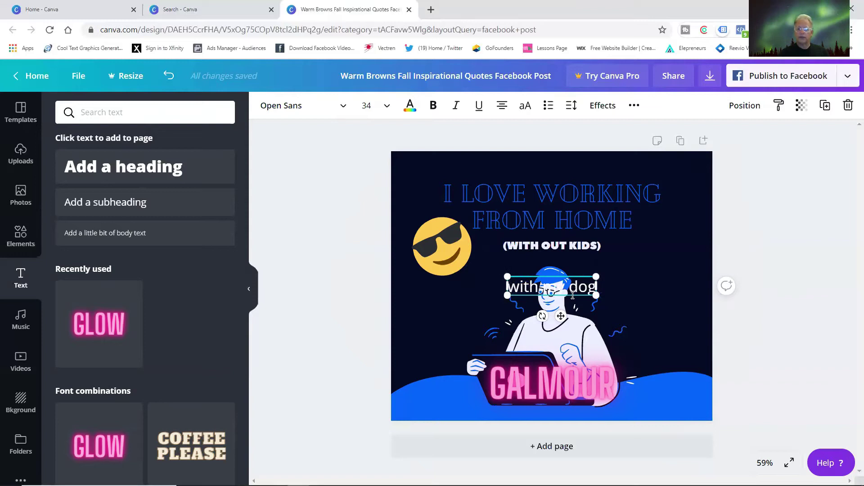
{"action": "left_click", "coordinate": [726, 286]}
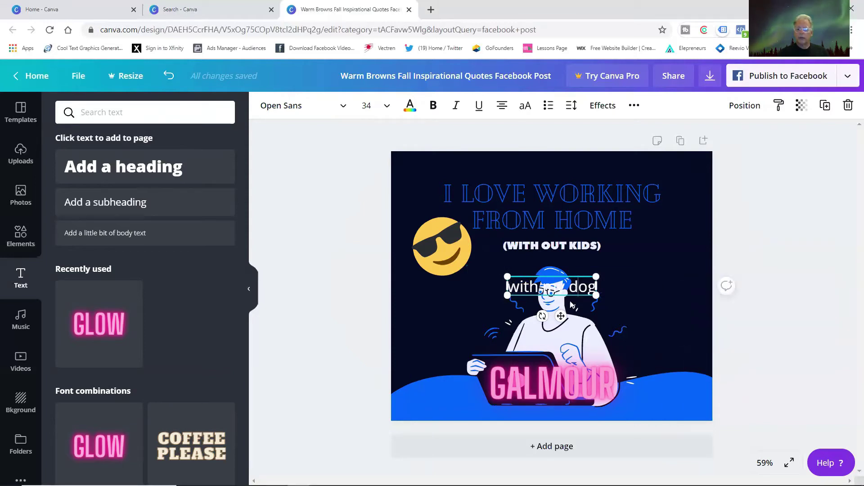
Move the 'with my dog' caption to the right of the man's head.
{"action": "left_click", "coordinate": [648, 303]}
{"action": "left_click", "coordinate": [594, 291]}
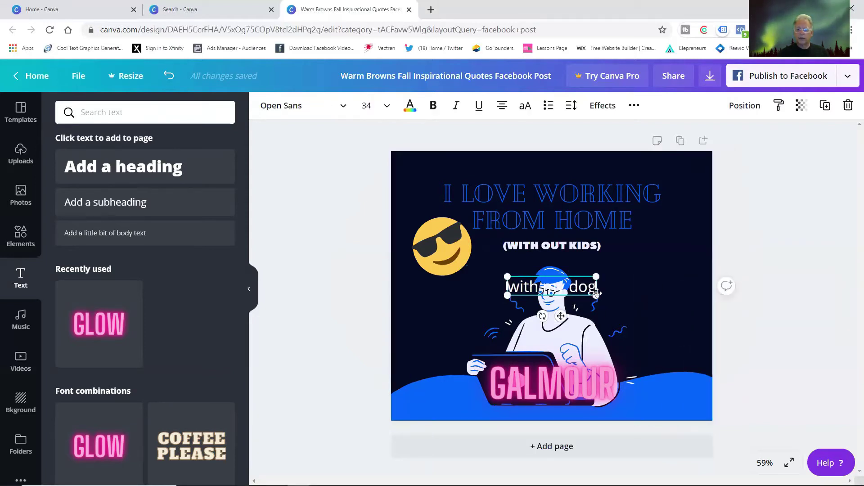
{"action": "left_click_drag", "start_coordinate": [597, 294], "coordinate": [668, 272]}
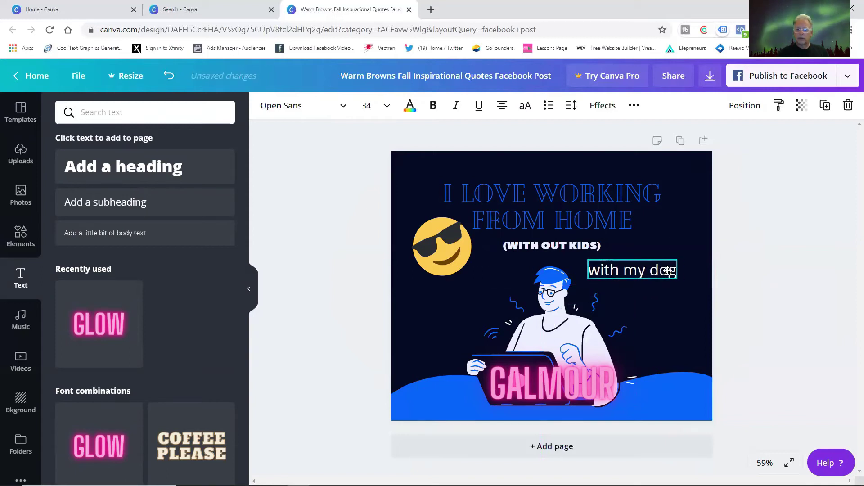
{"action": "left_click", "coordinate": [671, 303]}
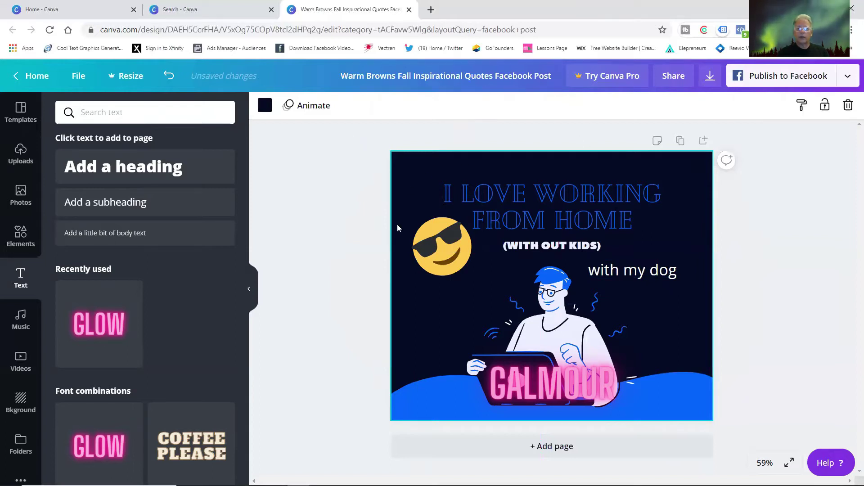
{"action": "left_click", "coordinate": [367, 187]}
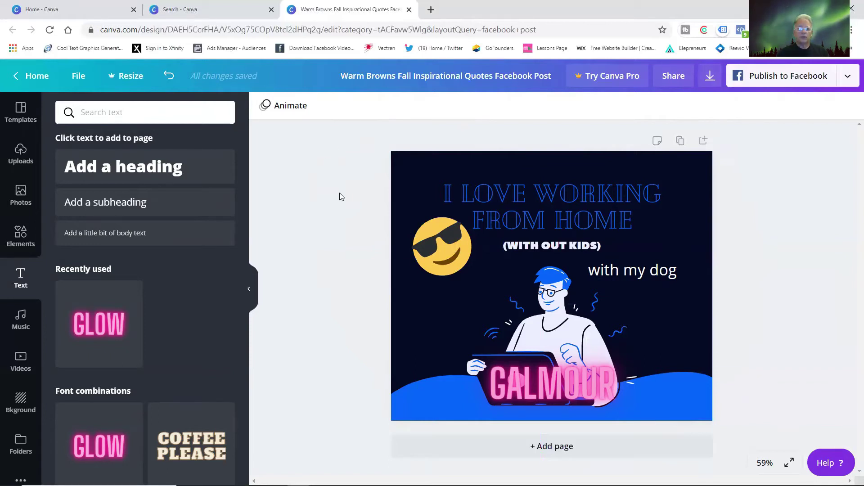
Browse the uploads library to find the black puppy image.
{"action": "left_click", "coordinate": [19, 115]}
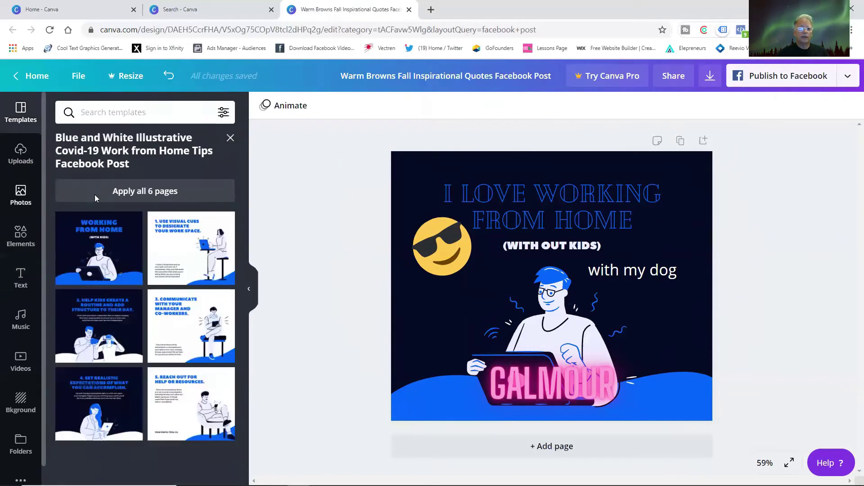
{"action": "left_click", "coordinate": [21, 153]}
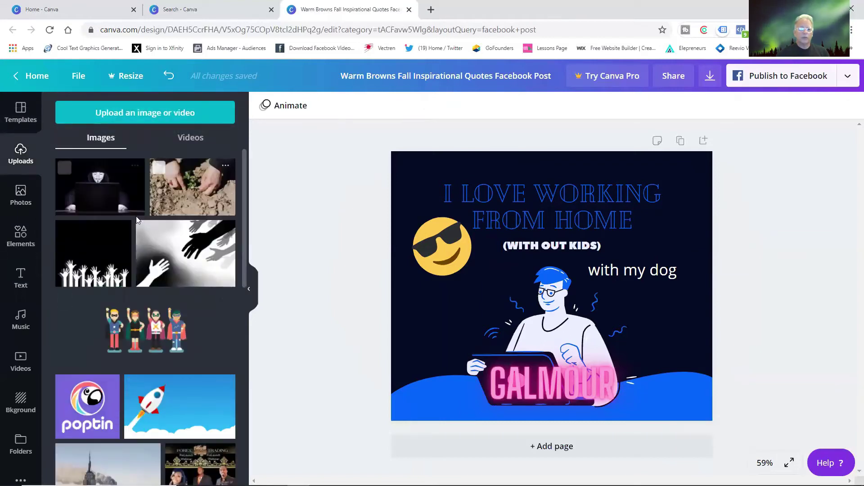
{"action": "scroll", "coordinate": [153, 293], "scroll_direction": "down", "scroll_amount": 10}
{"action": "scroll", "coordinate": [162, 340], "scroll_direction": "down", "scroll_amount": 5}
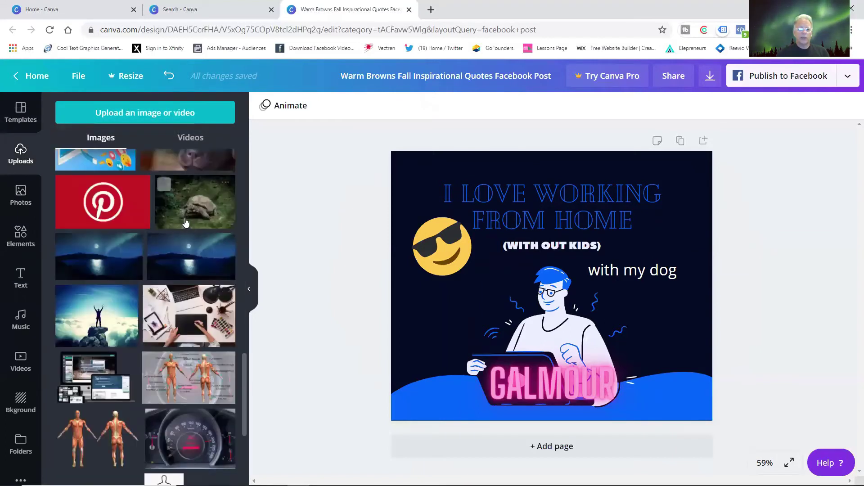
{"action": "scroll", "coordinate": [180, 270], "scroll_direction": "up", "scroll_amount": 10}
{"action": "scroll", "coordinate": [183, 230], "scroll_direction": "up", "scroll_amount": 4}
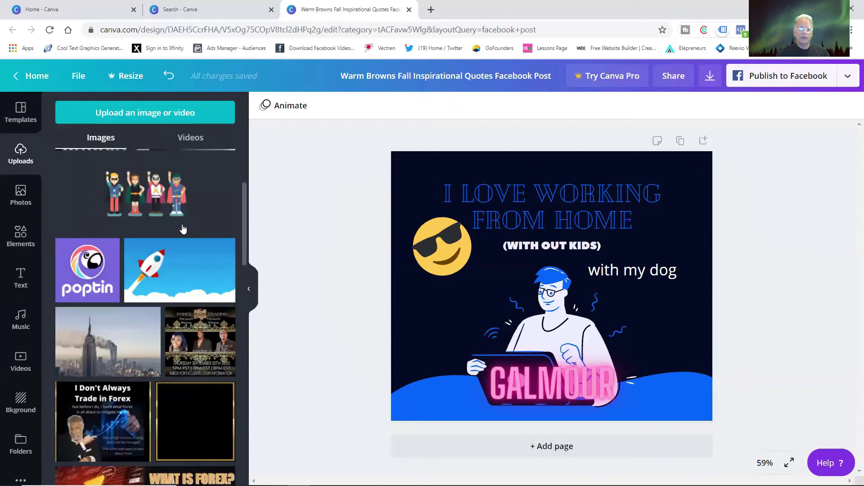
{"action": "scroll", "coordinate": [180, 234], "scroll_direction": "down", "scroll_amount": 12}
{"action": "scroll", "coordinate": [170, 251], "scroll_direction": "down", "scroll_amount": 8}
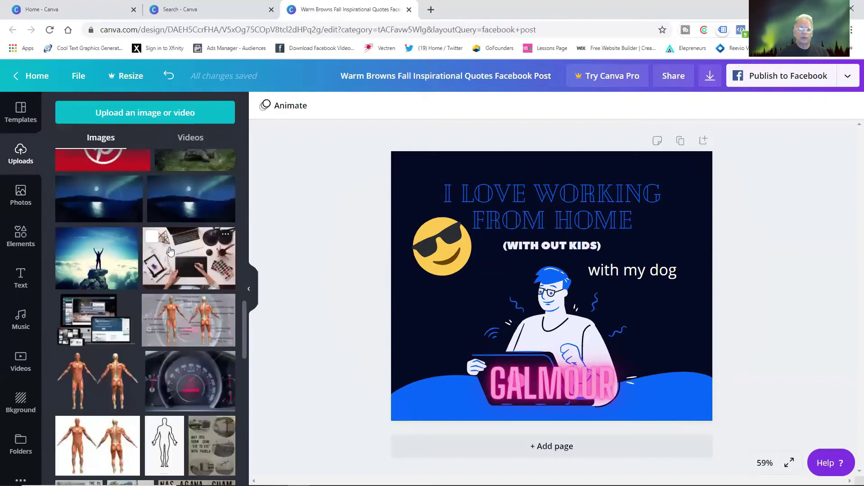
{"action": "scroll", "coordinate": [209, 213], "scroll_direction": "up", "scroll_amount": 6}
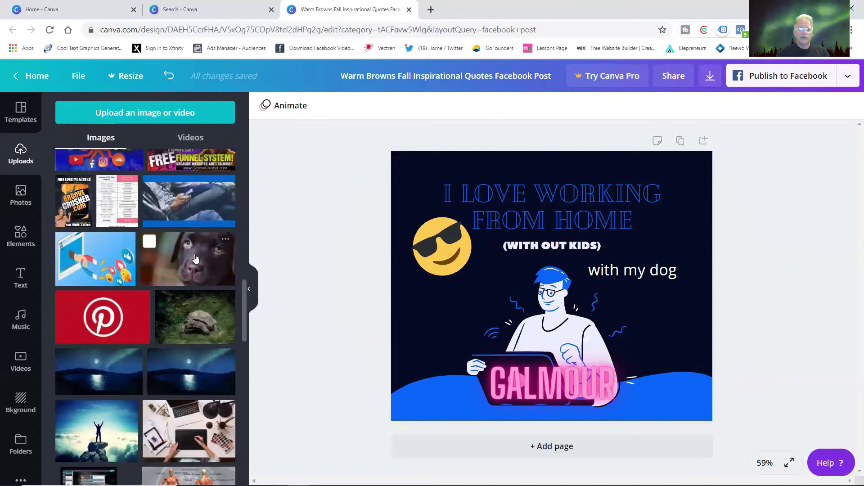
Add the black puppy photo, shrunk to about 184 by 104, beneath the 'with my dog' caption.
{"action": "left_click", "coordinate": [196, 258]}
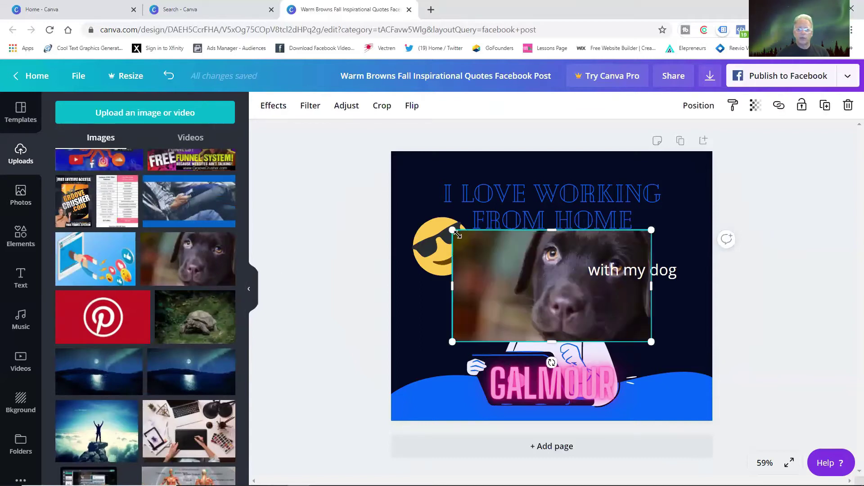
{"action": "left_click_drag", "start_coordinate": [453, 231], "coordinate": [630, 315]}
{"action": "left_click", "coordinate": [686, 318]}
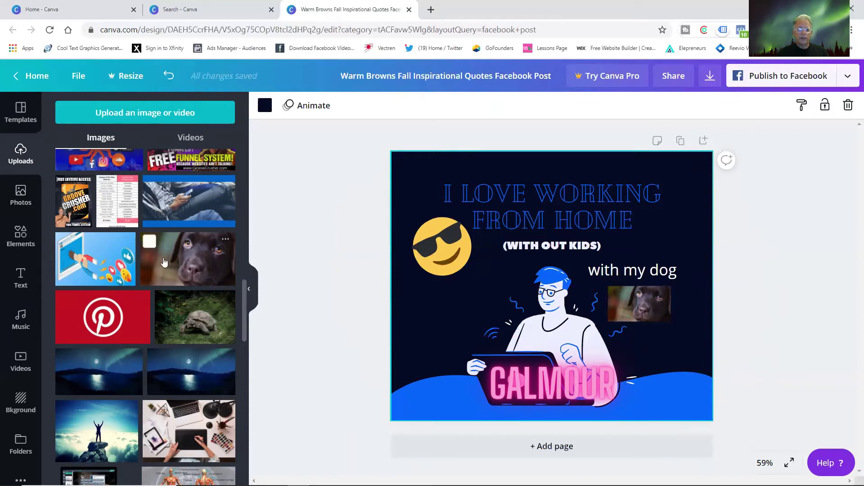
{"action": "scroll", "coordinate": [165, 262], "scroll_direction": "down", "scroll_amount": 5}
{"action": "scroll", "coordinate": [149, 306], "scroll_direction": "up", "scroll_amount": 10}
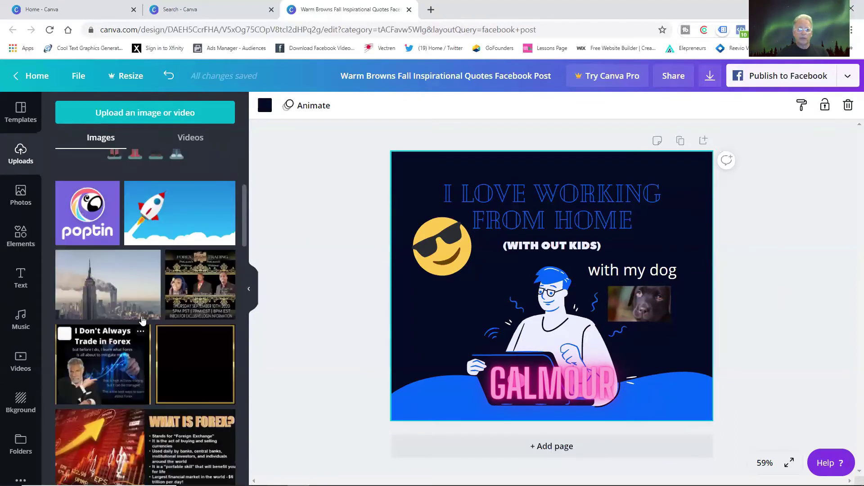
Upload the pet chews product photo from this computer into the uploads library.
{"action": "scroll", "coordinate": [142, 320], "scroll_direction": "up", "scroll_amount": 4}
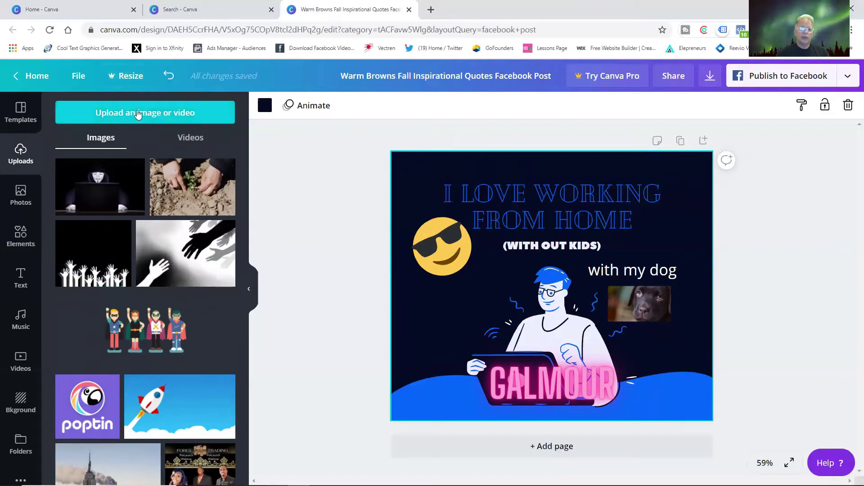
{"action": "left_click", "coordinate": [155, 116]}
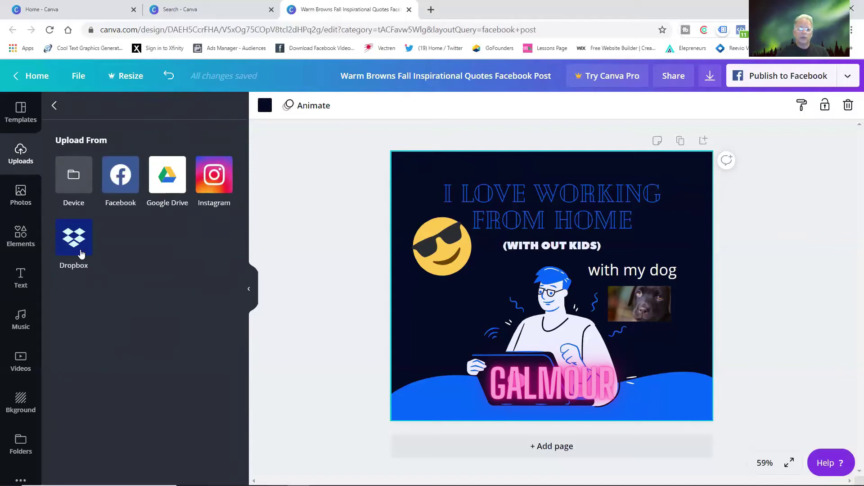
{"action": "left_click", "coordinate": [81, 175]}
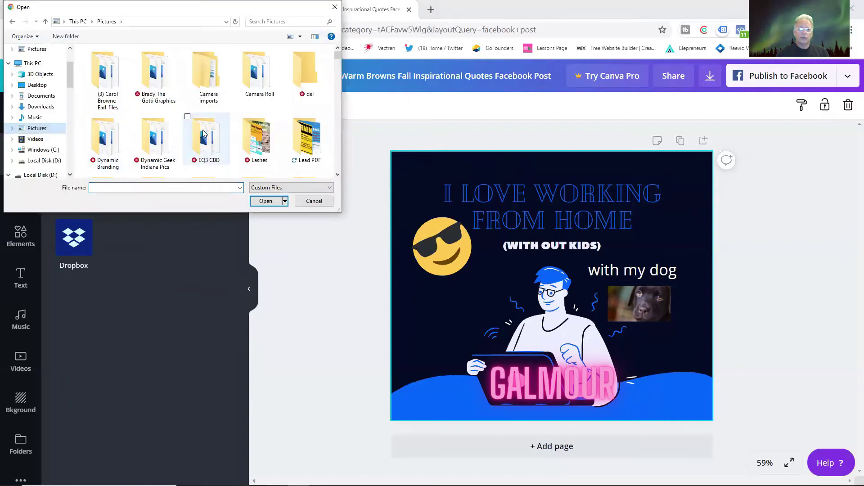
{"action": "scroll", "coordinate": [205, 126], "scroll_direction": "down", "scroll_amount": 2}
{"action": "scroll", "coordinate": [259, 166], "scroll_direction": "down", "scroll_amount": 2}
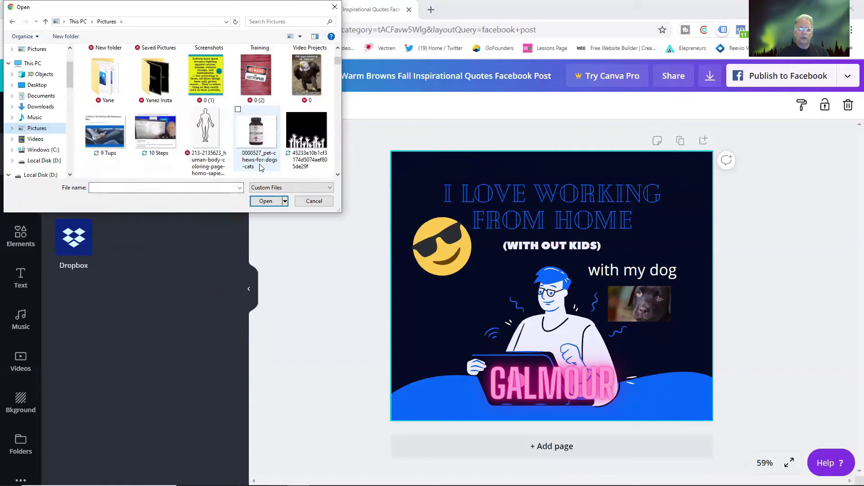
{"action": "double_click", "coordinate": [255, 140]}
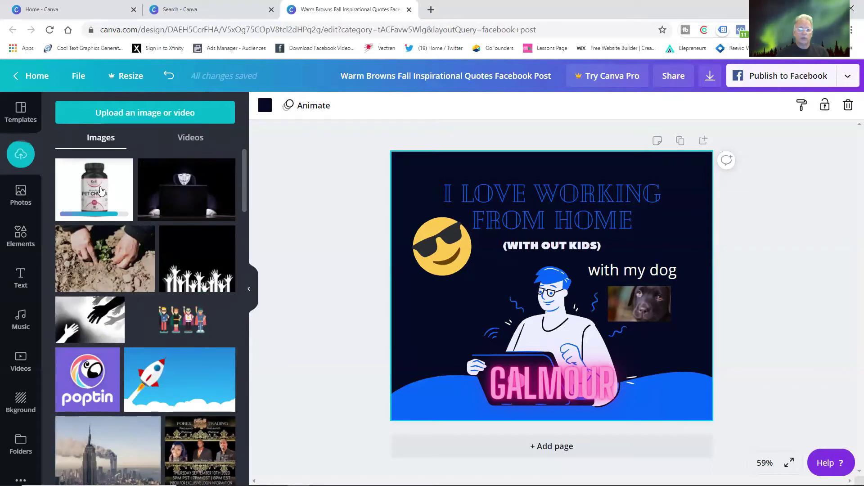
Add the pet chews photo to the post, shrink it, then delete it again.
{"action": "left_click", "coordinate": [101, 187]}
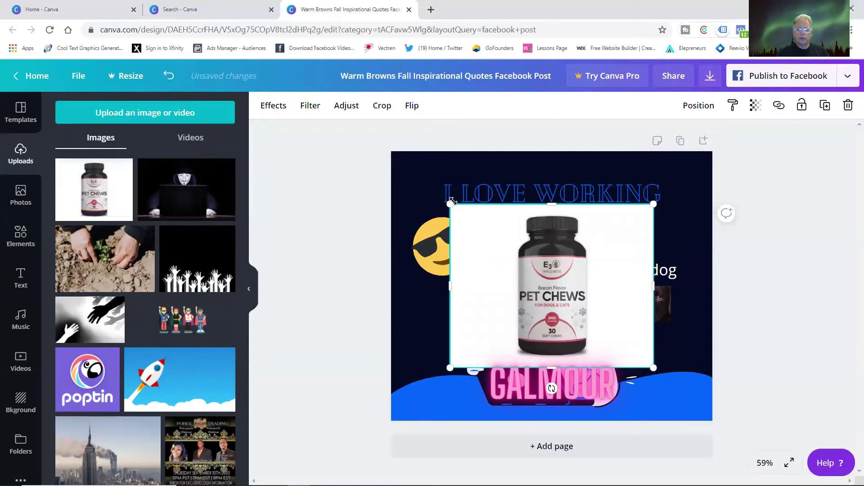
{"action": "left_click_drag", "start_coordinate": [450, 204], "coordinate": [443, 312]}
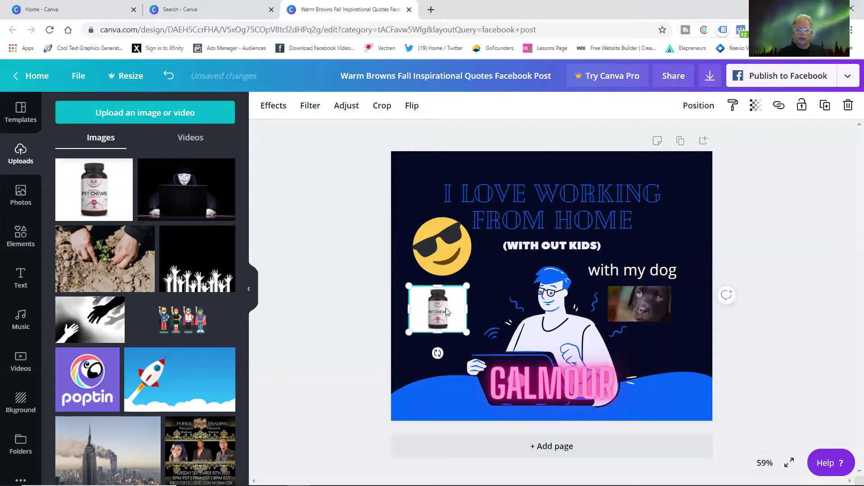
{"action": "right_click", "coordinate": [447, 311]}
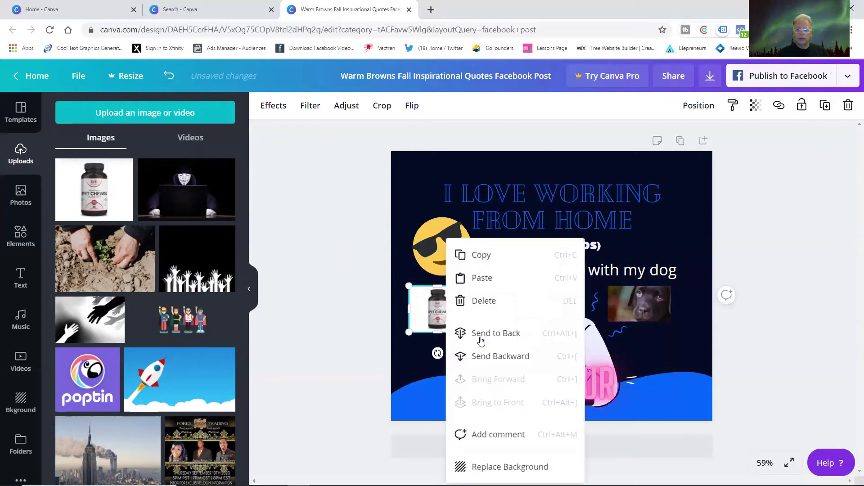
{"action": "left_click", "coordinate": [486, 306]}
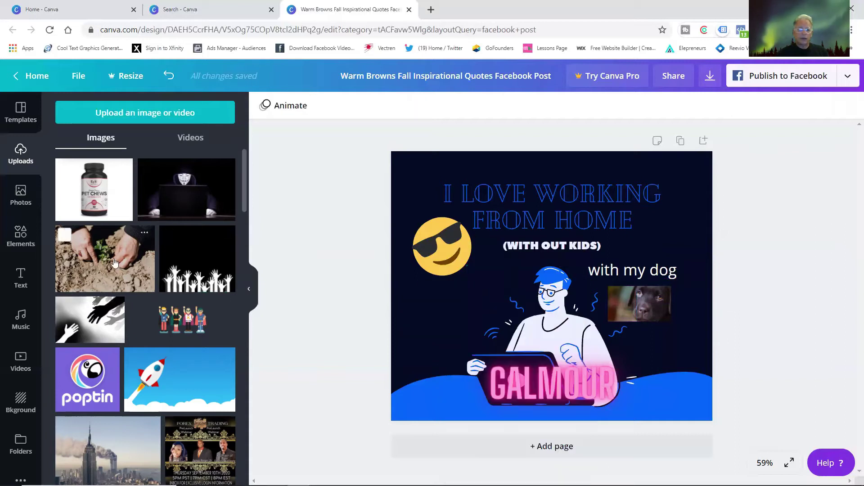
Add the pointing man's photo, shrink it, and move it to the post's bottom-left corner.
{"action": "scroll", "coordinate": [135, 283], "scroll_direction": "down", "scroll_amount": 3}
{"action": "scroll", "coordinate": [124, 280], "scroll_direction": "down", "scroll_amount": 10}
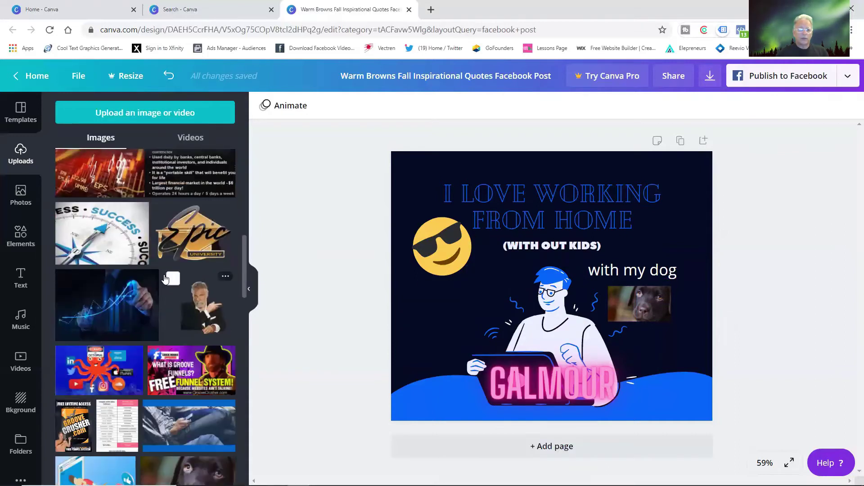
{"action": "left_click", "coordinate": [206, 250]}
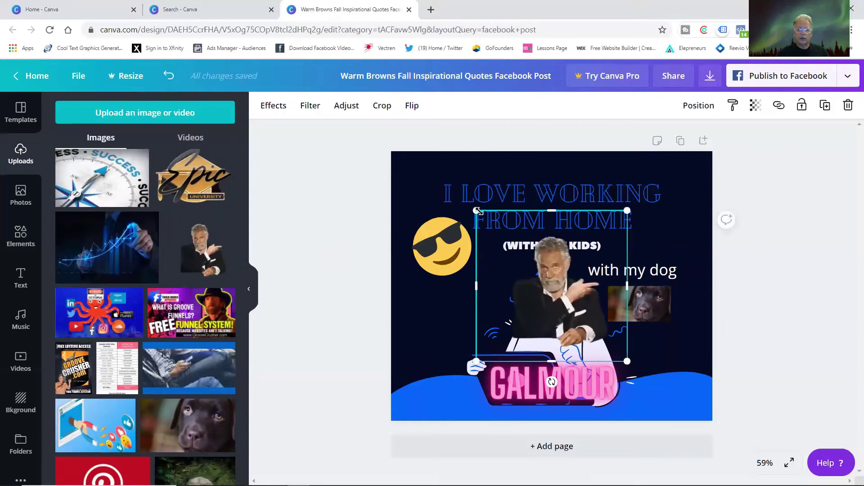
{"action": "left_click_drag", "start_coordinate": [478, 211], "coordinate": [507, 242]}
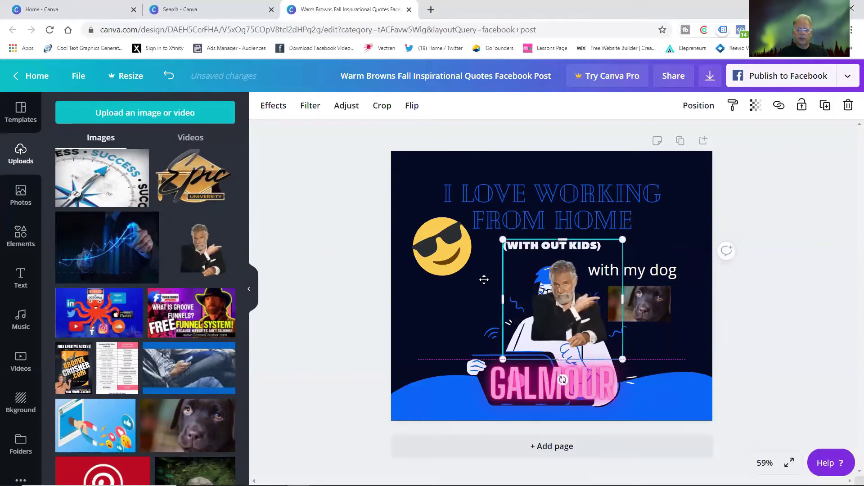
{"action": "left_click_drag", "start_coordinate": [551, 283], "coordinate": [406, 360]}
{"action": "left_click", "coordinate": [506, 413]}
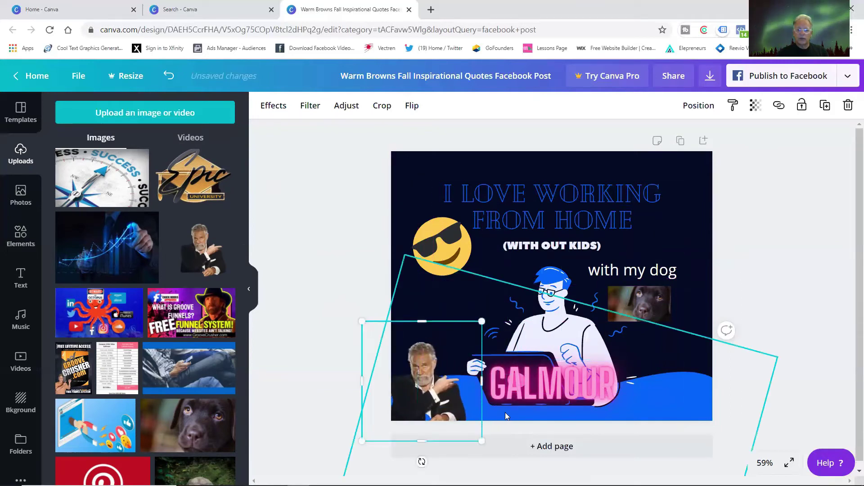
{"action": "left_click", "coordinate": [369, 284]}
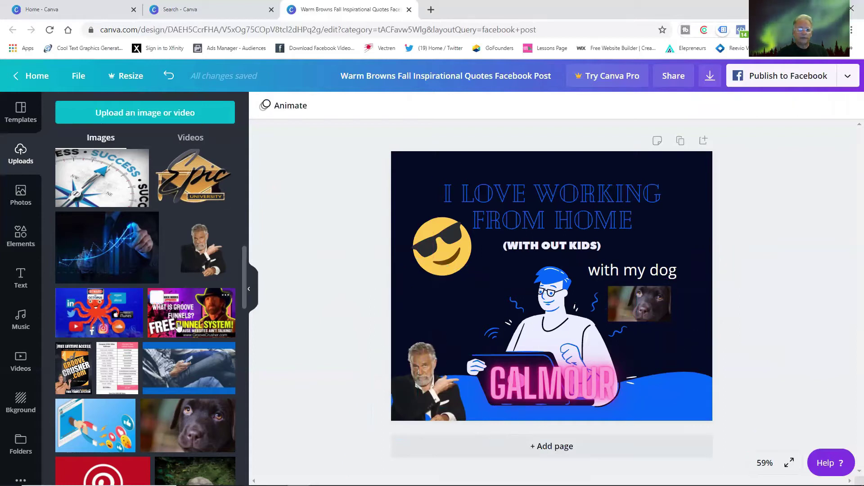
{"action": "scroll", "coordinate": [198, 324], "scroll_direction": "down", "scroll_amount": 10}
{"action": "scroll", "coordinate": [199, 324], "scroll_direction": "up", "scroll_amount": 8}
{"action": "scroll", "coordinate": [199, 324], "scroll_direction": "up", "scroll_amount": 10}
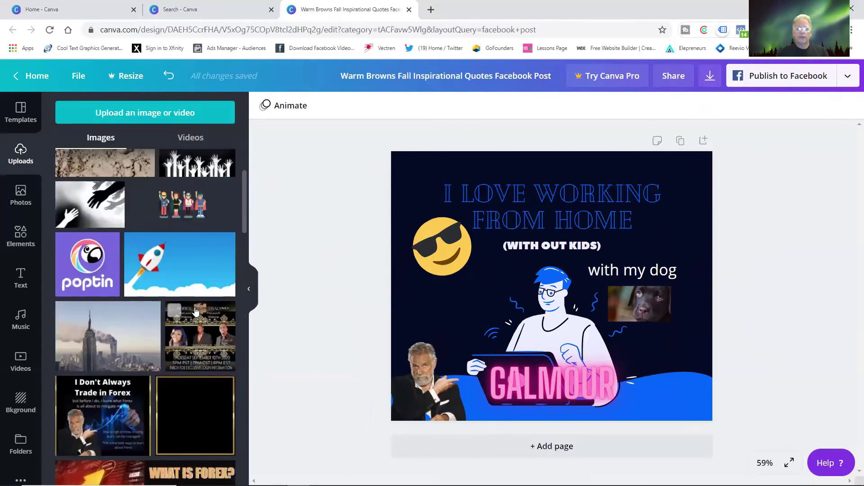
Browse the Elements, Text and Music libraries in the sidebar.
{"action": "left_click", "coordinate": [31, 243]}
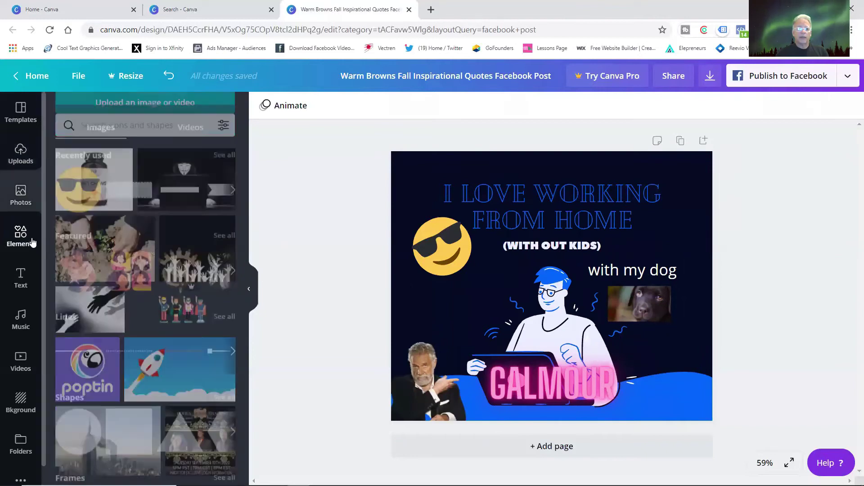
{"action": "scroll", "coordinate": [176, 287], "scroll_direction": "down", "scroll_amount": 15}
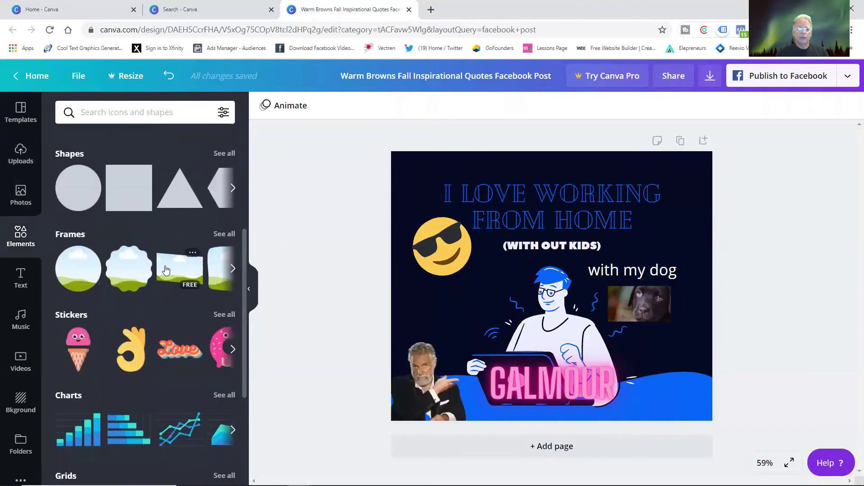
{"action": "scroll", "coordinate": [160, 288], "scroll_direction": "down", "scroll_amount": 10}
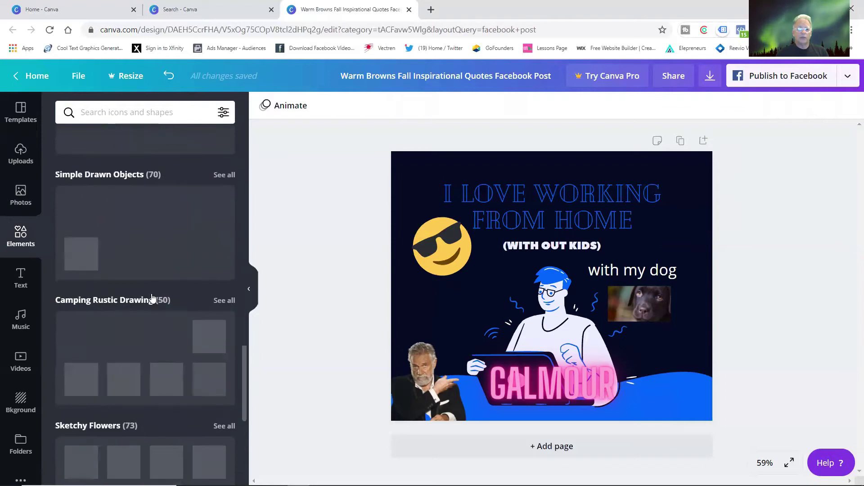
{"action": "left_click", "coordinate": [21, 278]}
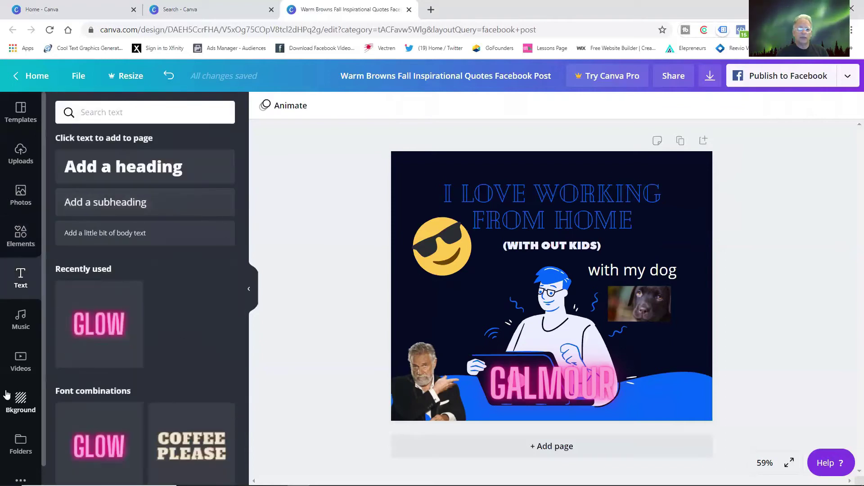
{"action": "left_click", "coordinate": [20, 324]}
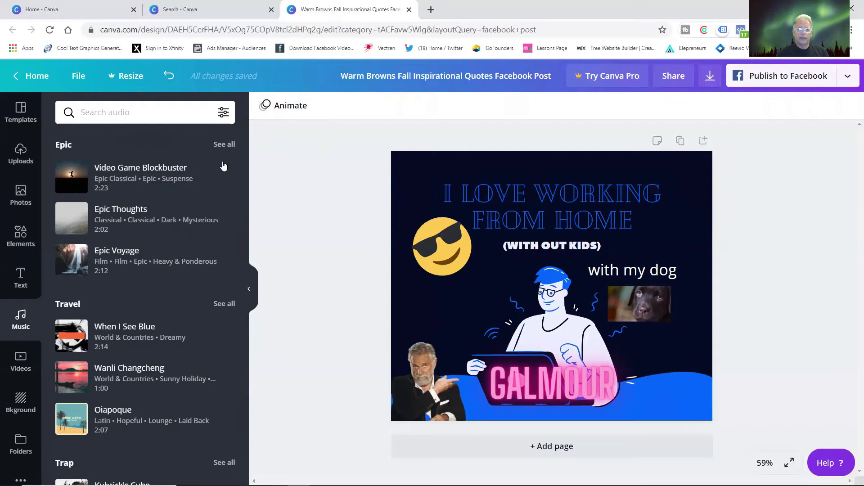
{"action": "scroll", "coordinate": [22, 347], "scroll_direction": "down", "scroll_amount": 1}
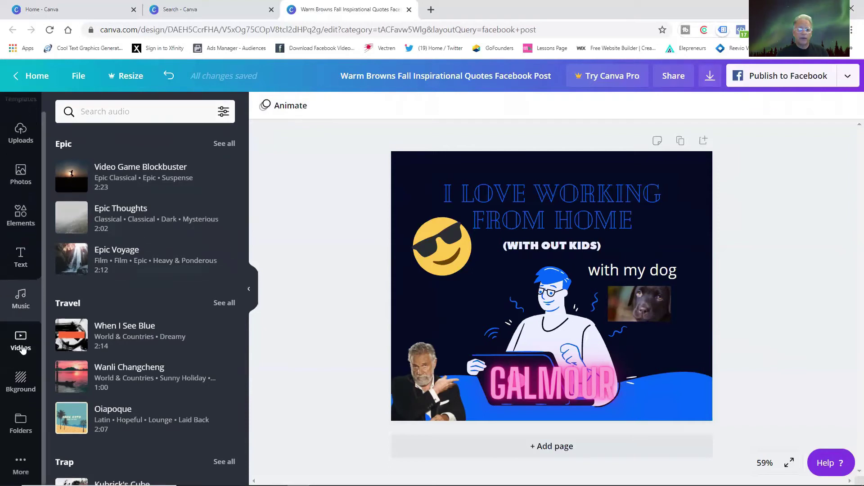
Browse the Videos and Backgrounds libraries, ending on the Folders list.
{"action": "left_click", "coordinate": [21, 347]}
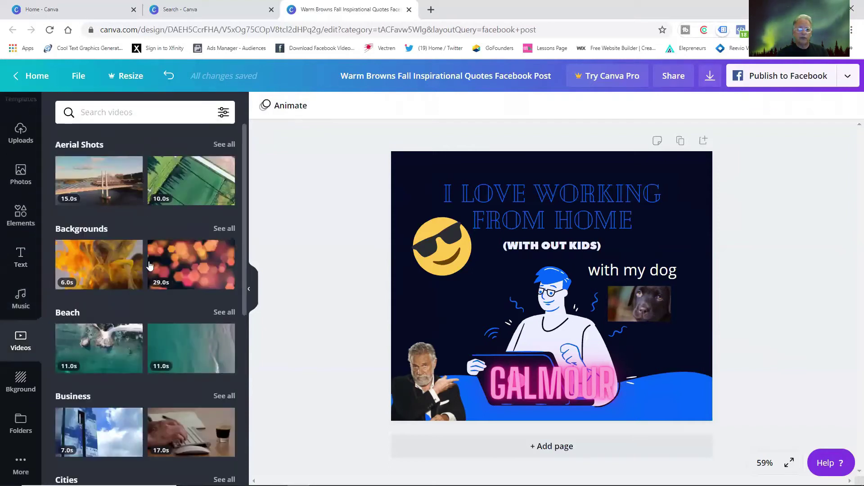
{"action": "scroll", "coordinate": [178, 299], "scroll_direction": "down", "scroll_amount": 4}
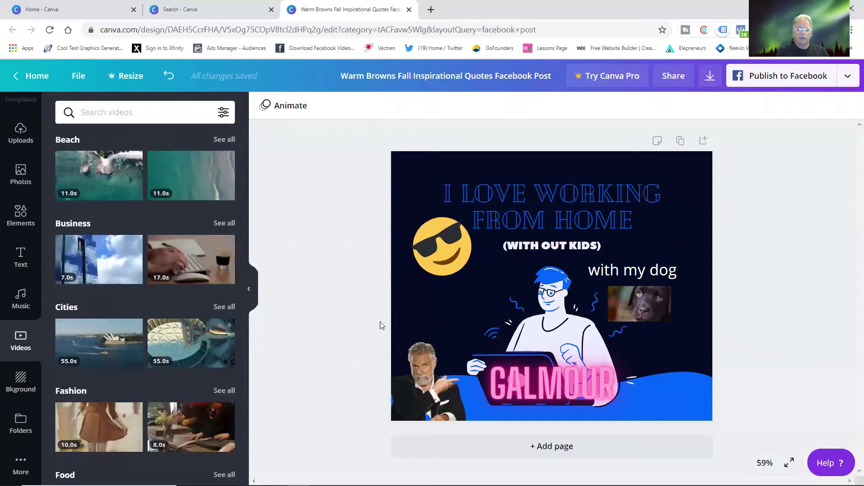
{"action": "scroll", "coordinate": [166, 316], "scroll_direction": "down", "scroll_amount": 5}
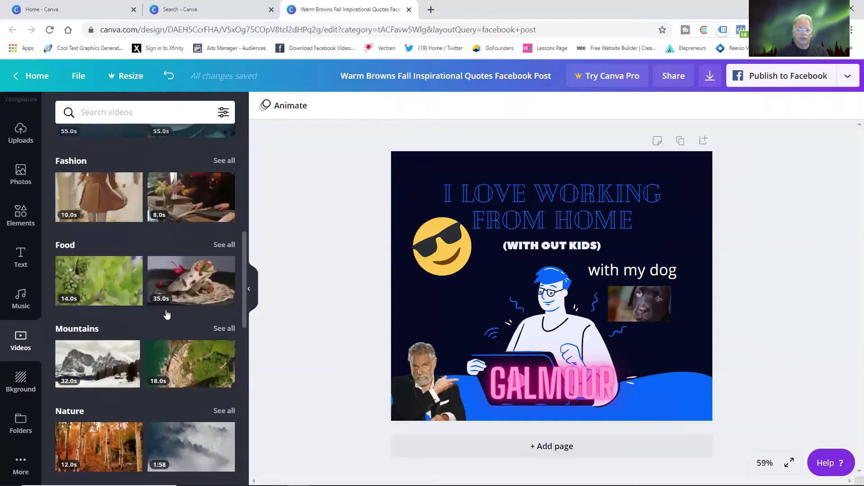
{"action": "left_click", "coordinate": [21, 381]}
{"action": "scroll", "coordinate": [184, 304], "scroll_direction": "down", "scroll_amount": 1}
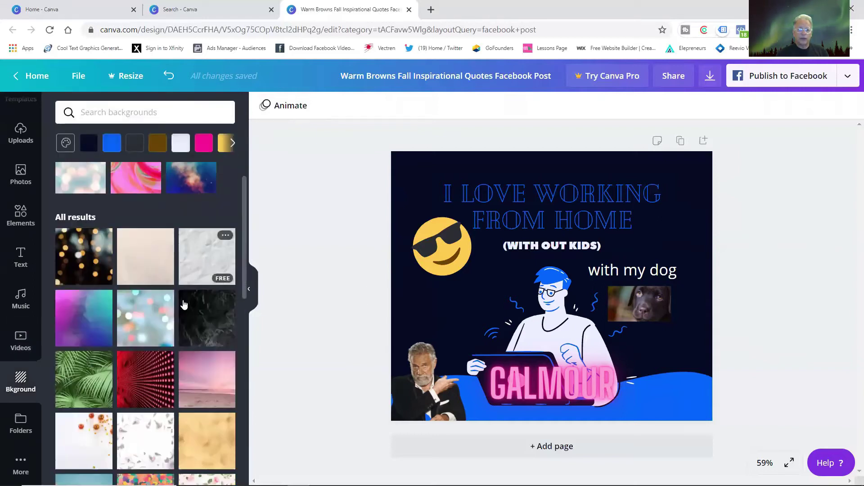
{"action": "scroll", "coordinate": [183, 304], "scroll_direction": "down", "scroll_amount": 10}
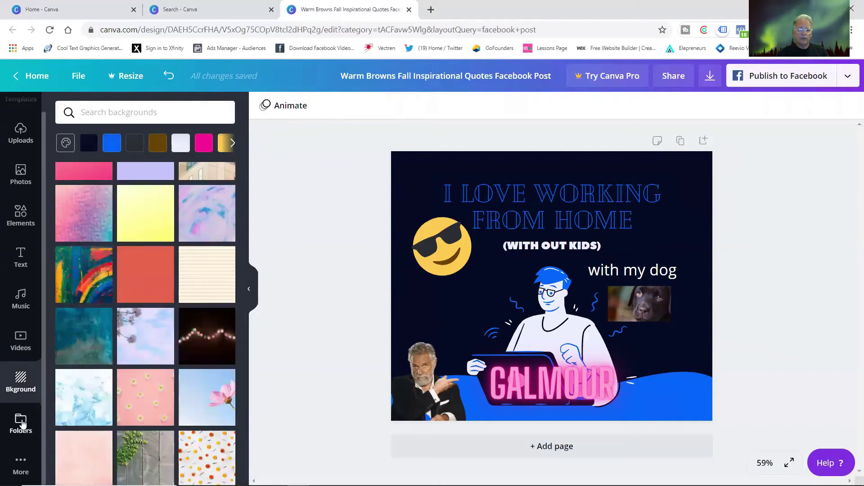
{"action": "left_click", "coordinate": [21, 424]}
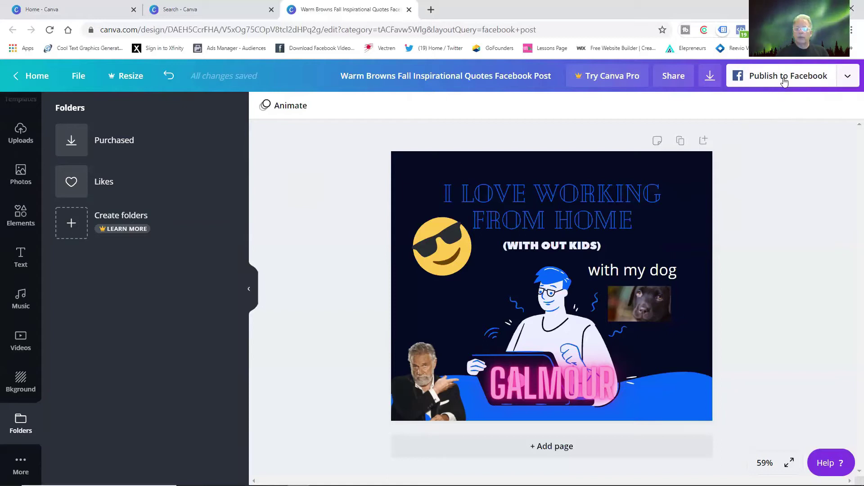
Download the post with file type PNG and dismiss the promo dialog.
{"action": "left_click", "coordinate": [849, 77]}
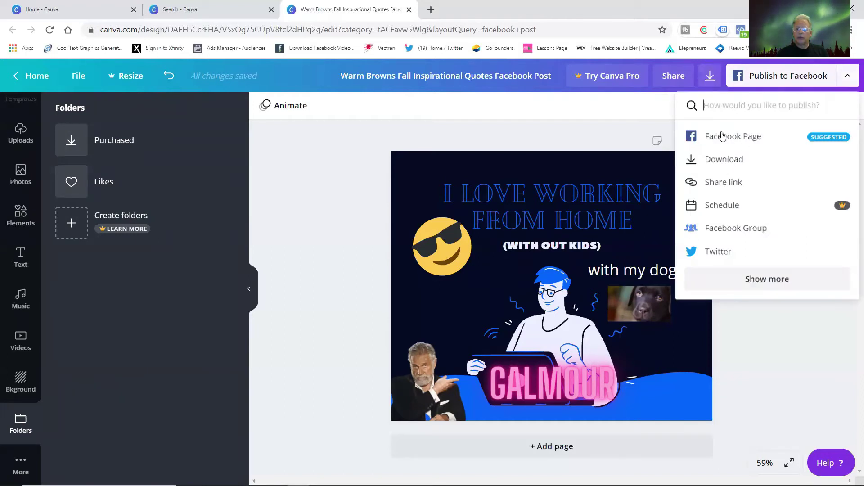
{"action": "left_click", "coordinate": [733, 162]}
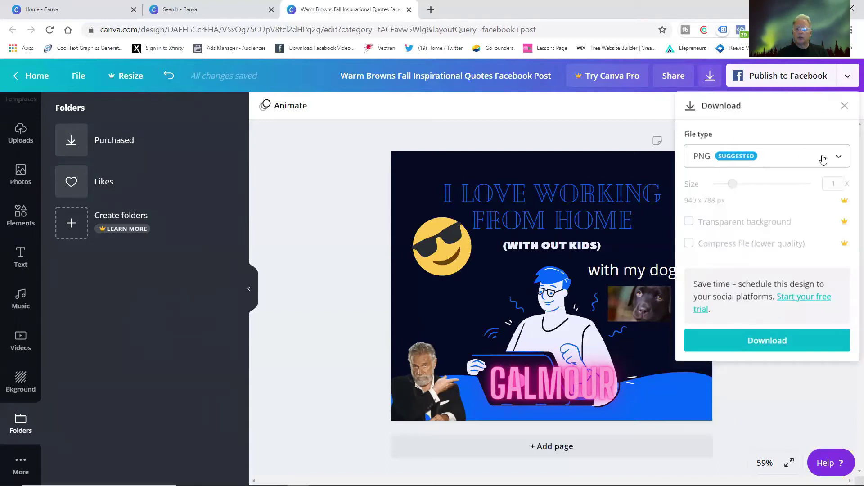
{"action": "left_click", "coordinate": [841, 158]}
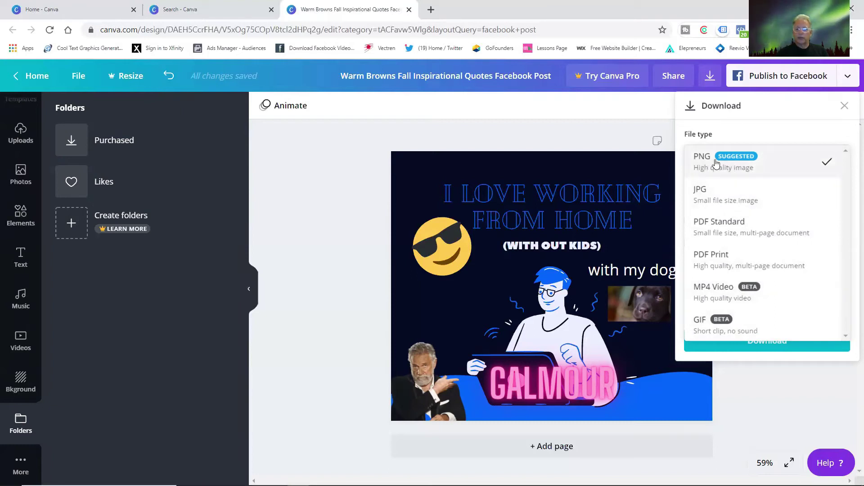
{"action": "left_click", "coordinate": [784, 161]}
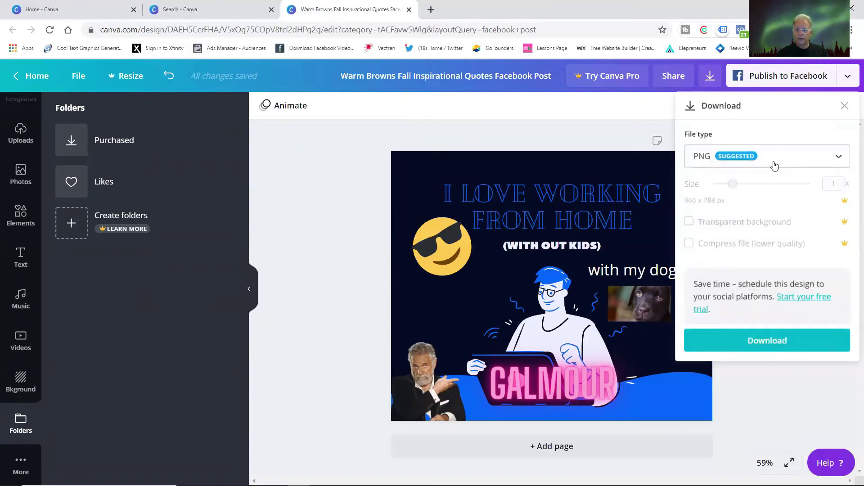
{"action": "left_click", "coordinate": [758, 345]}
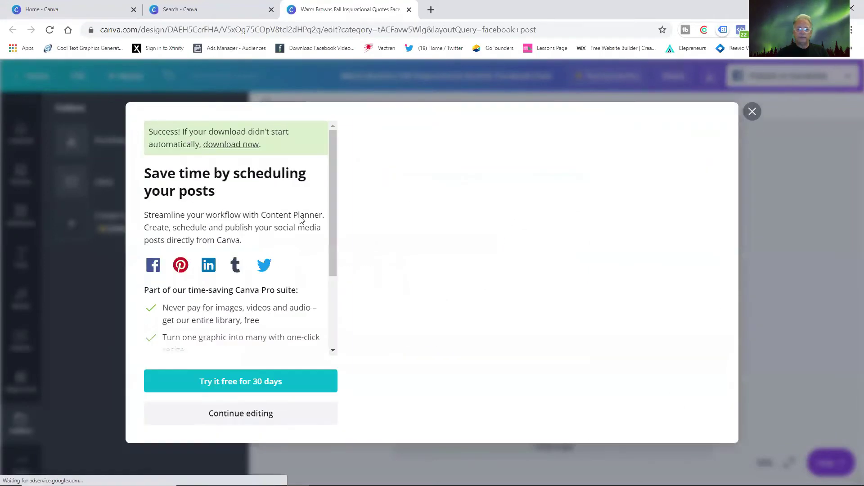
{"action": "left_click", "coordinate": [752, 99]}
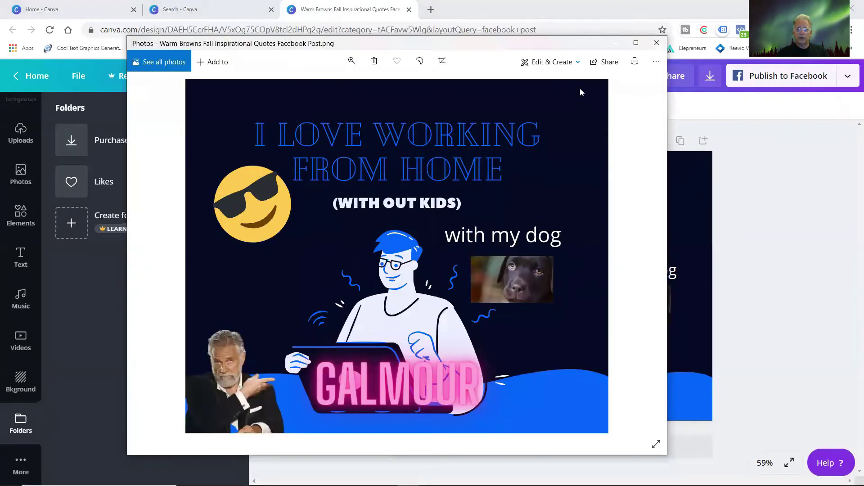
Save a copy of the image as 'Work From Home' in Pictures, then close Photos.
{"action": "left_click", "coordinate": [656, 62]}
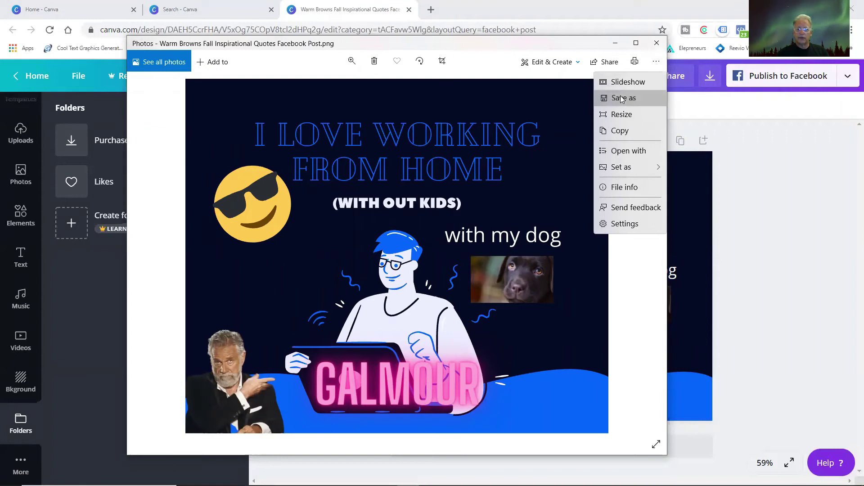
{"action": "left_click", "coordinate": [621, 96]}
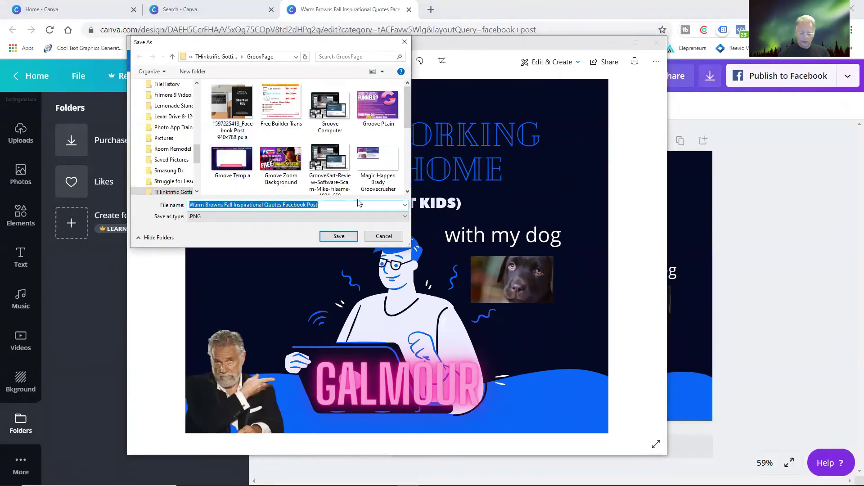
{"action": "type", "text": "G"}
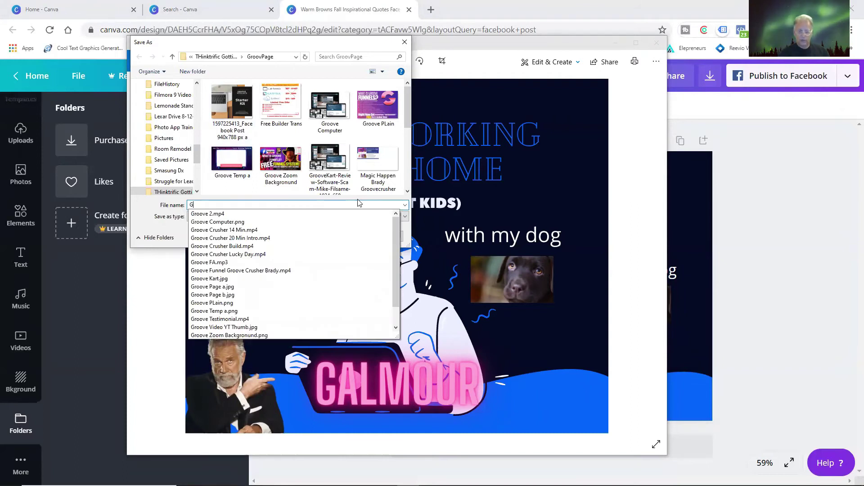
{"action": "key", "text": "BackSpace"}
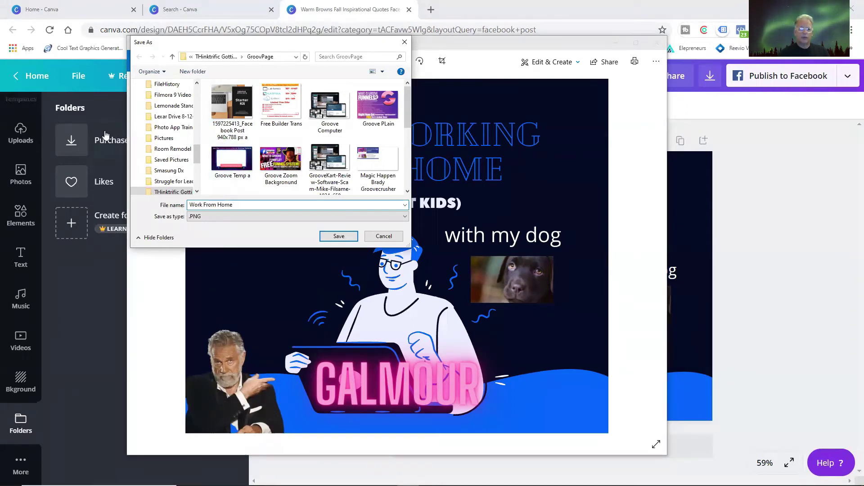
{"action": "scroll", "coordinate": [151, 114], "scroll_direction": "up", "scroll_amount": 6}
{"action": "scroll", "coordinate": [152, 115], "scroll_direction": "up", "scroll_amount": 8}
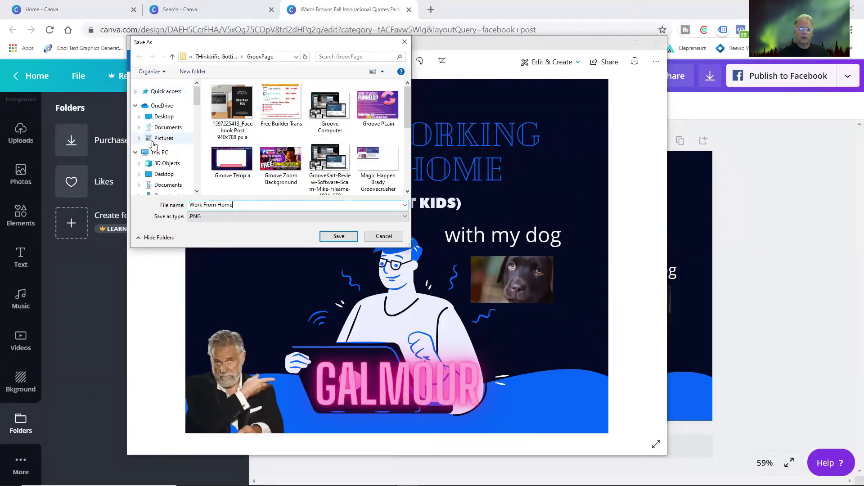
{"action": "left_click", "coordinate": [158, 138]}
{"action": "left_click", "coordinate": [338, 236]}
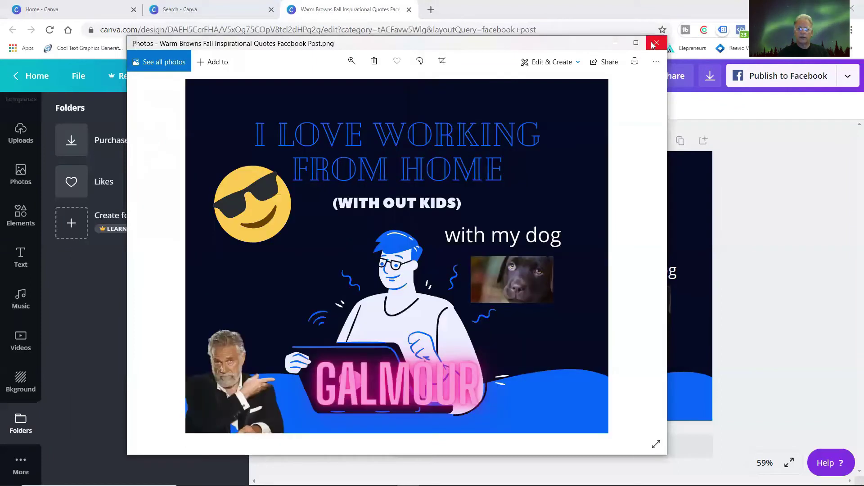
{"action": "left_click", "coordinate": [654, 44]}
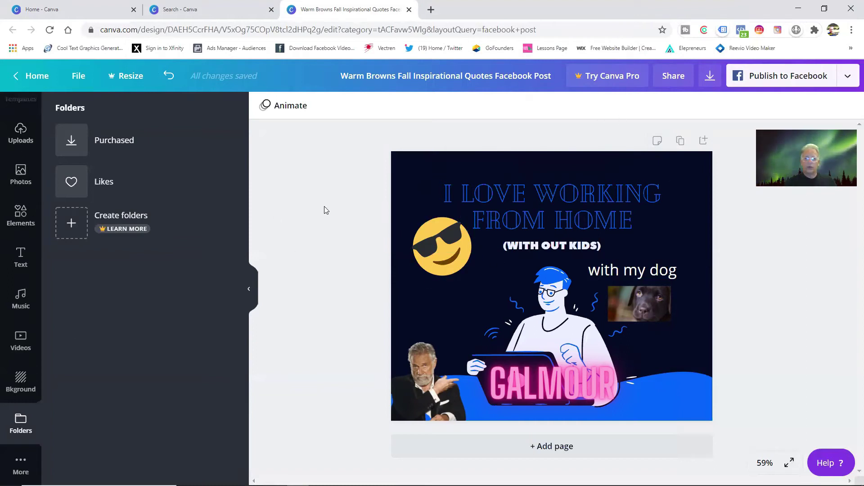
Go back from the Facebook post editor to the Canva home page.
{"action": "left_click", "coordinate": [34, 76]}
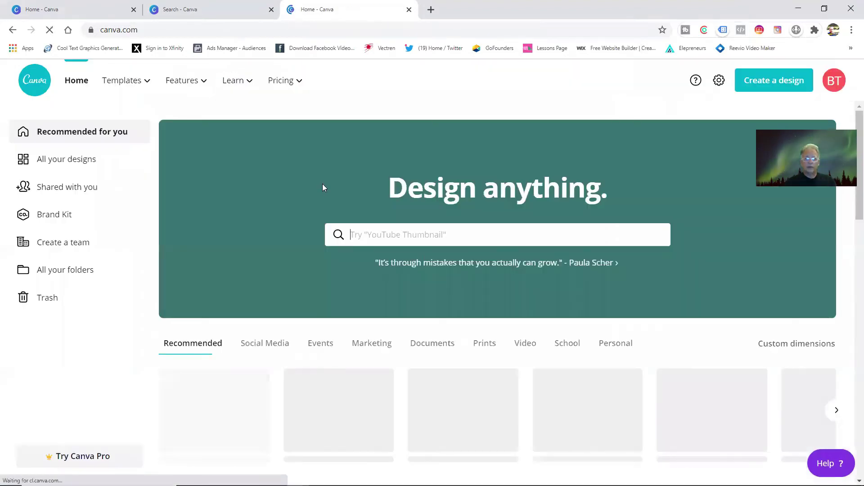
{"action": "mouse_move", "coordinate": [182, 81]}
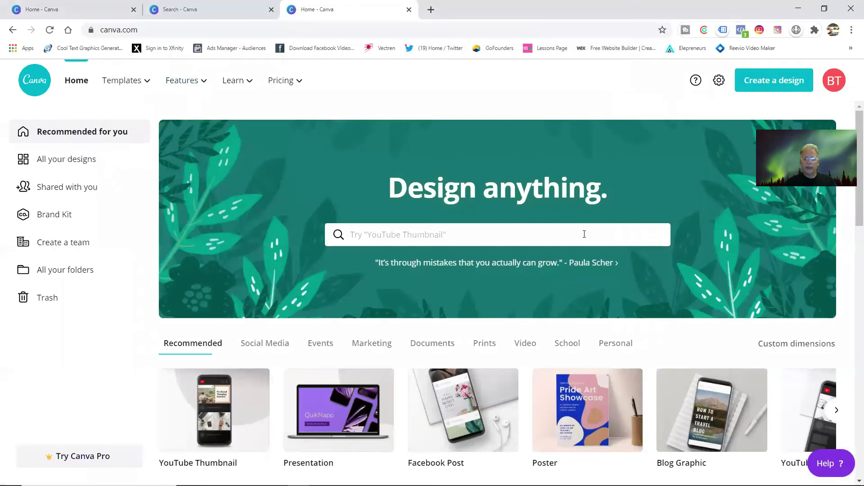
Search 'link' and create a blank LinkedIn Banner design.
{"action": "left_click", "coordinate": [583, 234]}
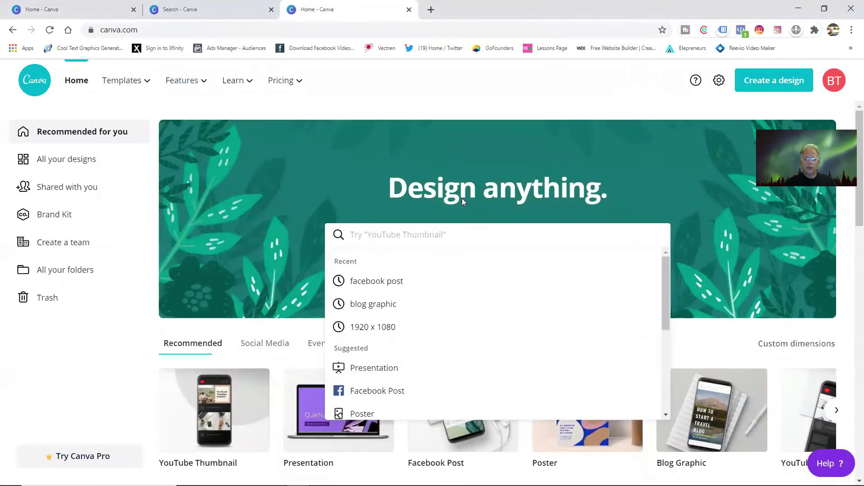
{"action": "type", "text": "link"}
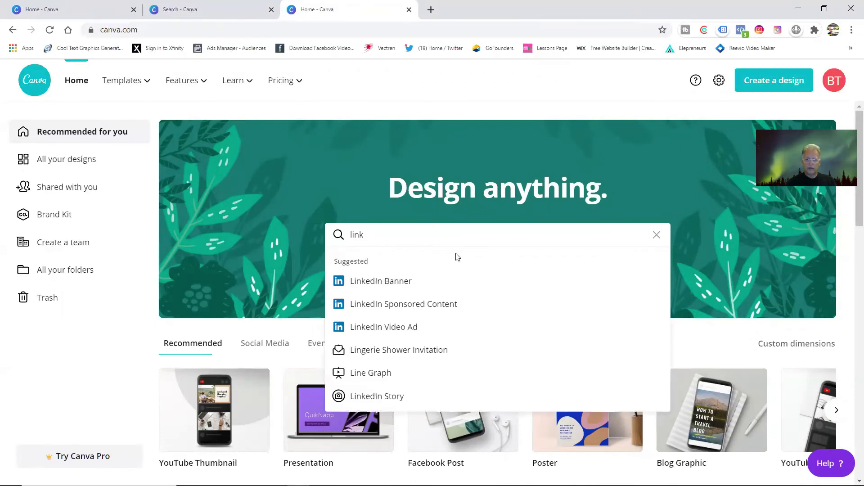
{"action": "left_click", "coordinate": [382, 280]}
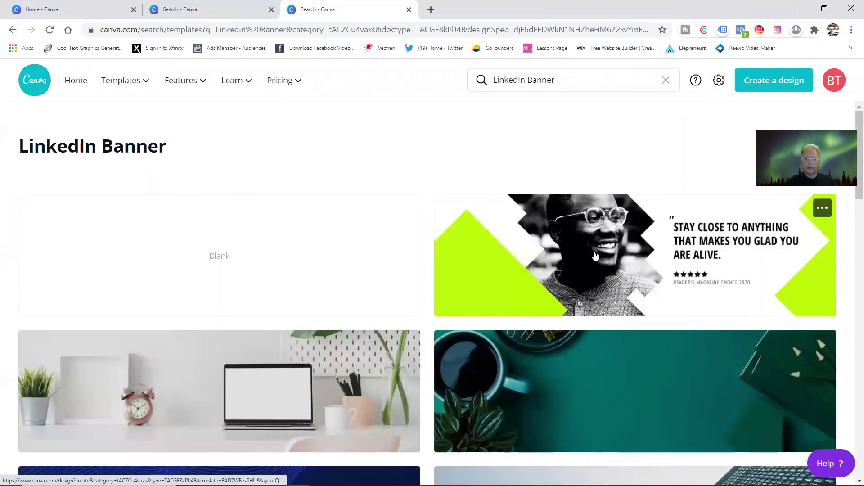
{"action": "left_click", "coordinate": [250, 255]}
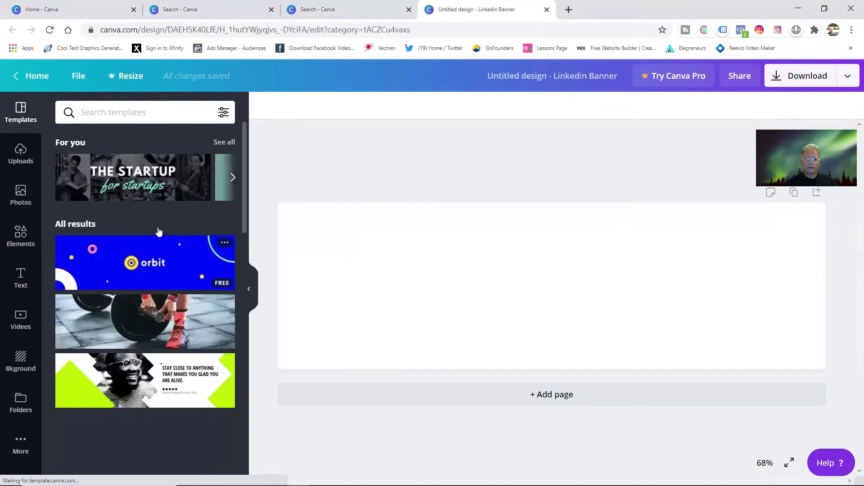
{"action": "left_click", "coordinate": [21, 198]}
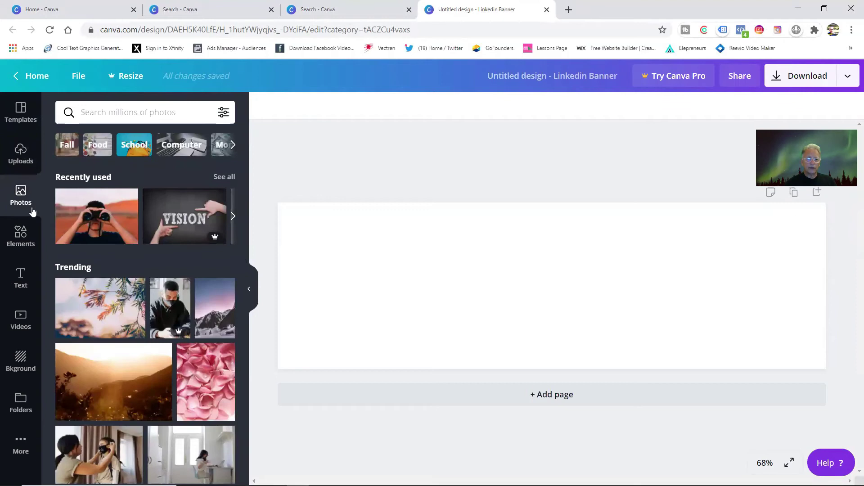
{"action": "left_click", "coordinate": [21, 402]}
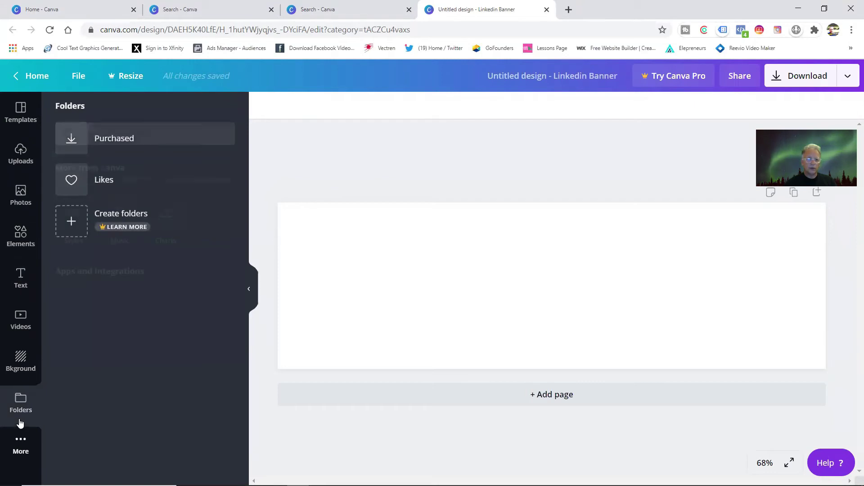
{"action": "left_click", "coordinate": [20, 439]}
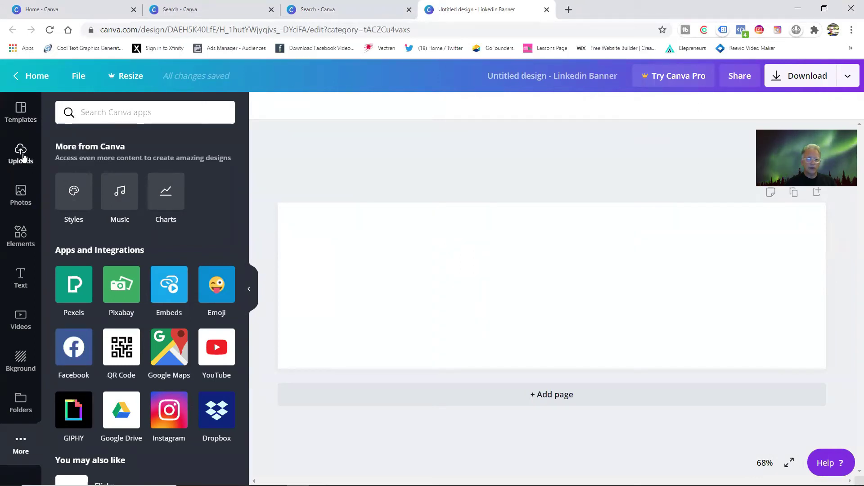
{"action": "left_click", "coordinate": [21, 117]}
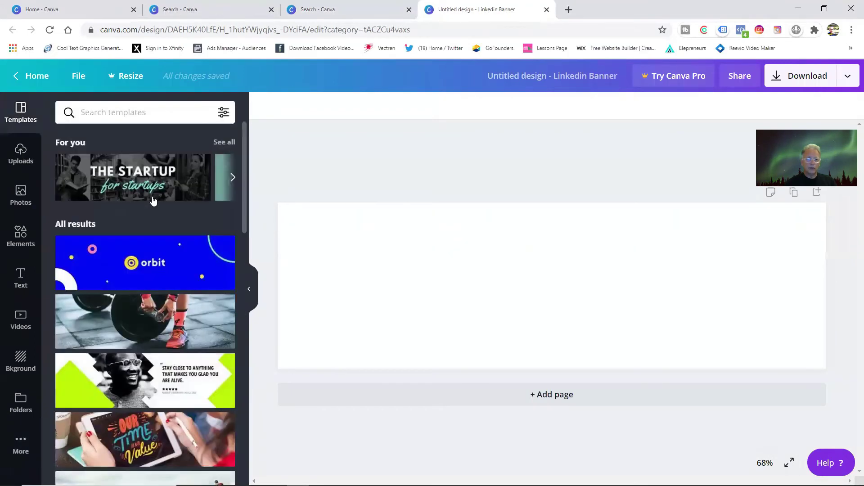
{"action": "scroll", "coordinate": [158, 263], "scroll_direction": "down", "scroll_amount": 5}
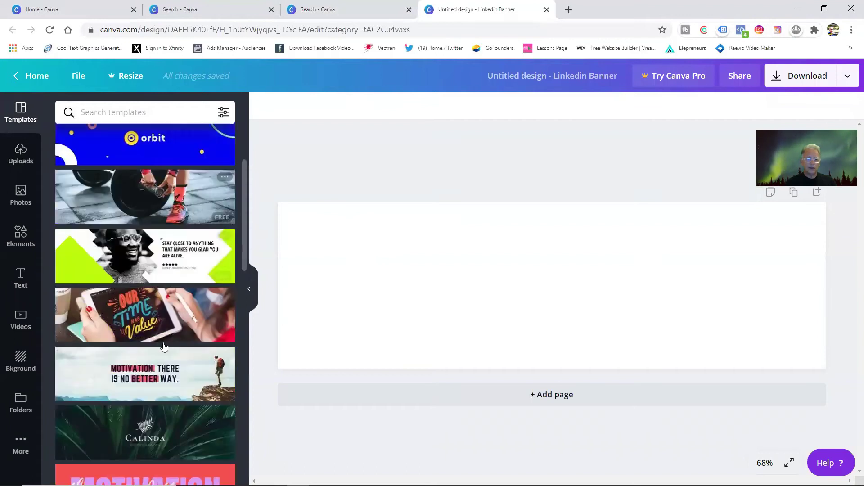
{"action": "scroll", "coordinate": [166, 353], "scroll_direction": "up", "scroll_amount": 5}
Apply THE STARTUP for startups template and swap the left photo for the binoculars photo.
{"action": "left_click", "coordinate": [126, 182]}
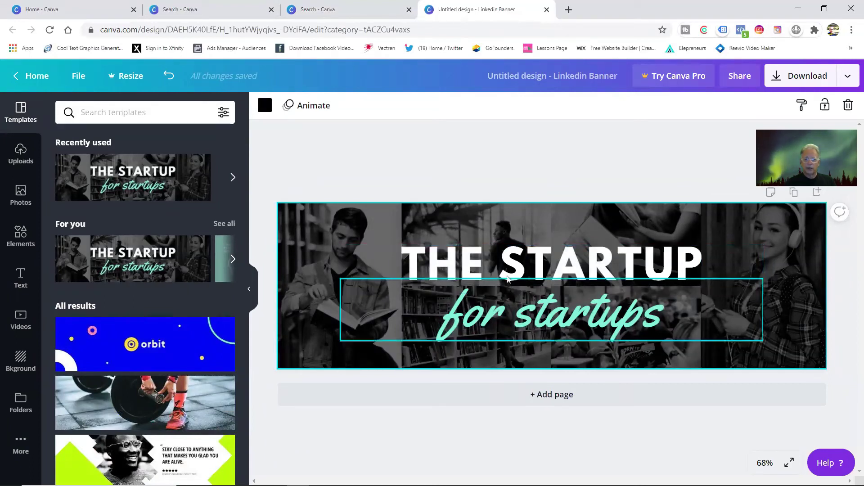
{"action": "left_click", "coordinate": [321, 232]}
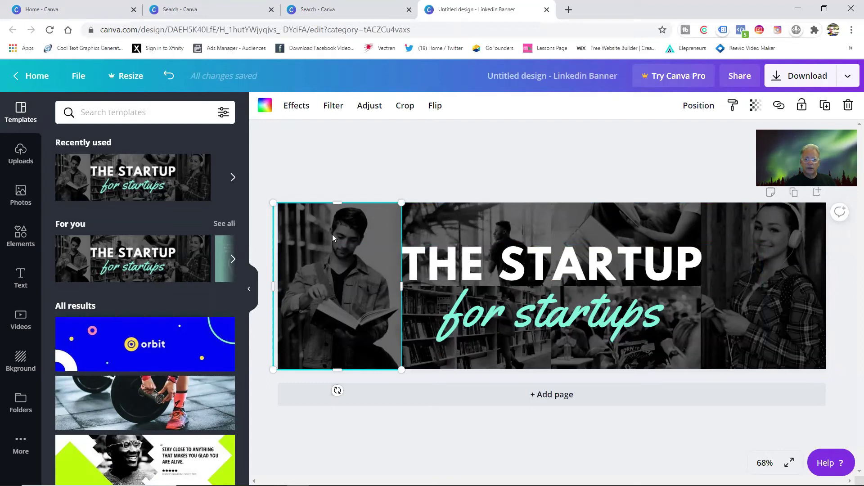
{"action": "right_click", "coordinate": [333, 234]}
{"action": "left_click", "coordinate": [370, 295]}
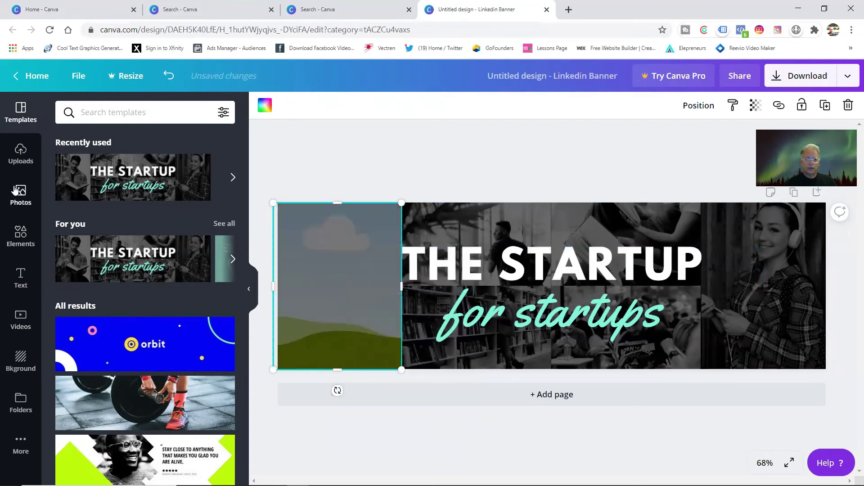
{"action": "left_click", "coordinate": [16, 190]}
{"action": "left_click", "coordinate": [97, 216]}
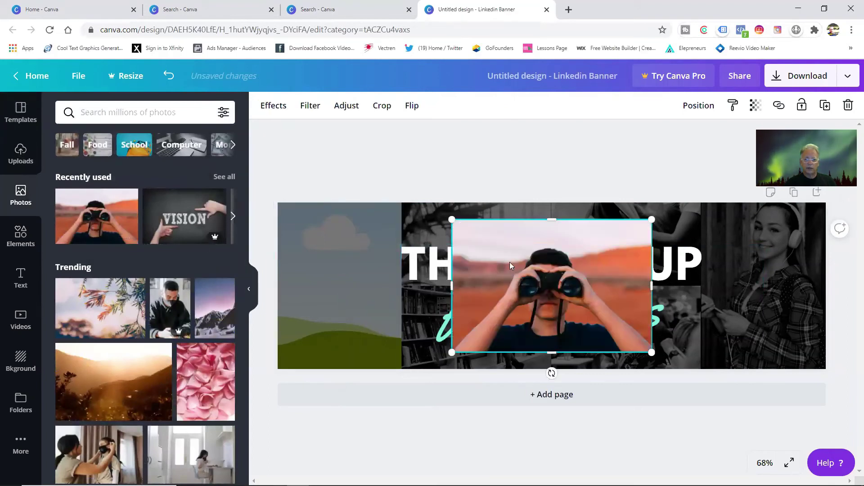
{"action": "left_click_drag", "start_coordinate": [510, 262], "coordinate": [342, 259]}
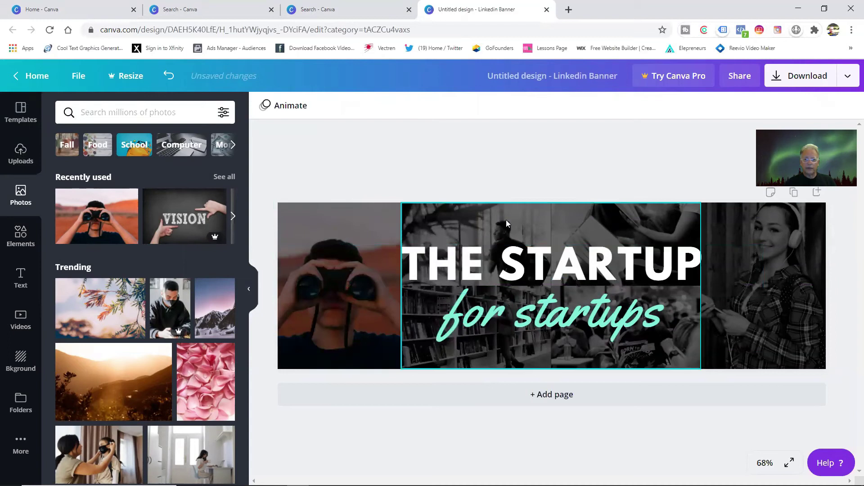
Remove the woman's photo on the right, try the masked-man photo there, then delete it.
{"action": "left_click", "coordinate": [776, 239]}
{"action": "right_click", "coordinate": [776, 239]}
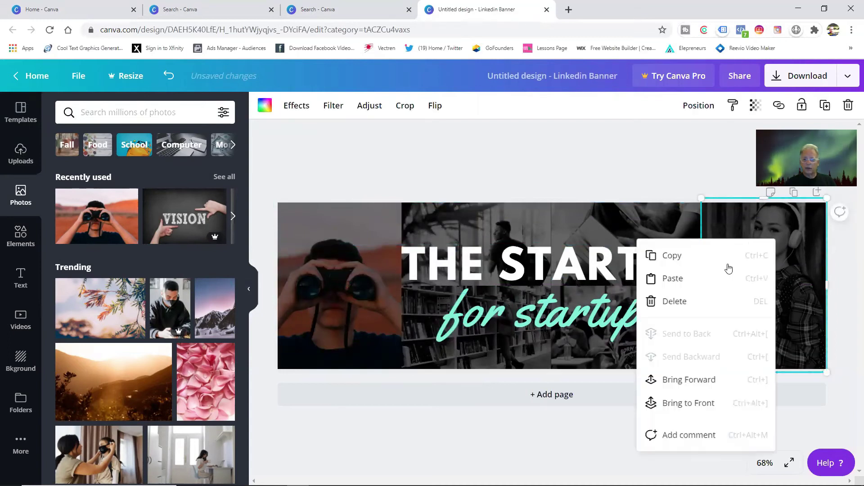
{"action": "left_click", "coordinate": [716, 302]}
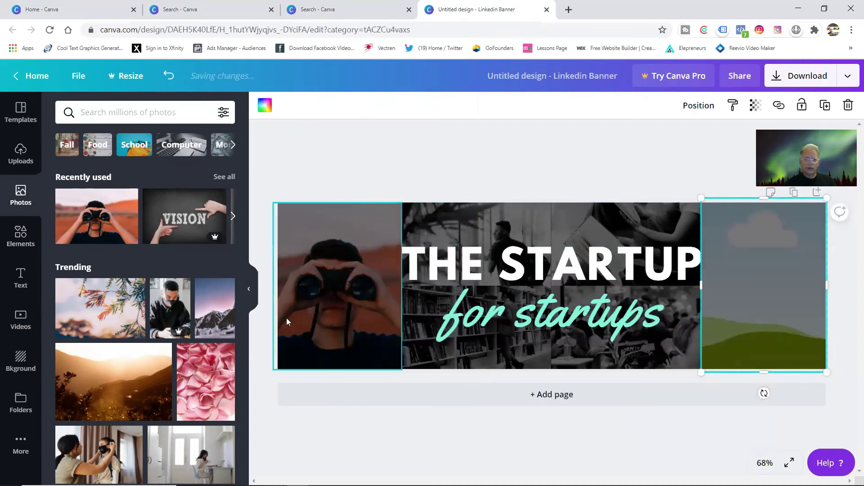
{"action": "left_click", "coordinate": [176, 324]}
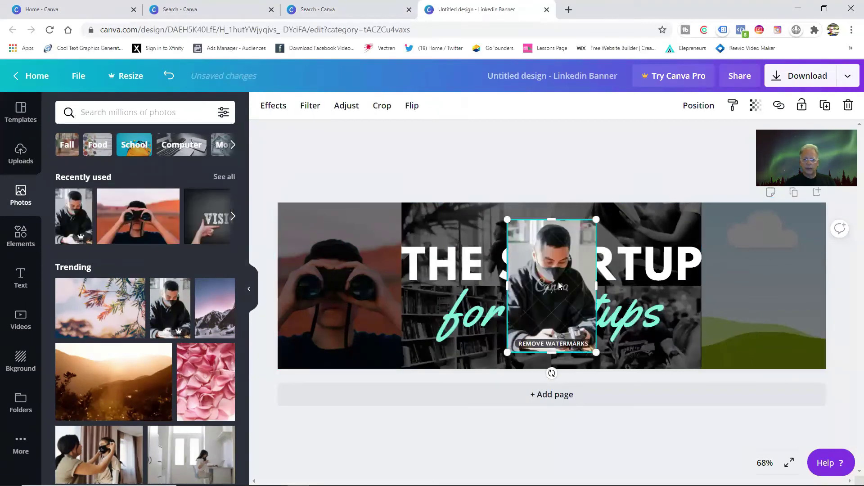
{"action": "left_click_drag", "start_coordinate": [561, 289], "coordinate": [556, 312]}
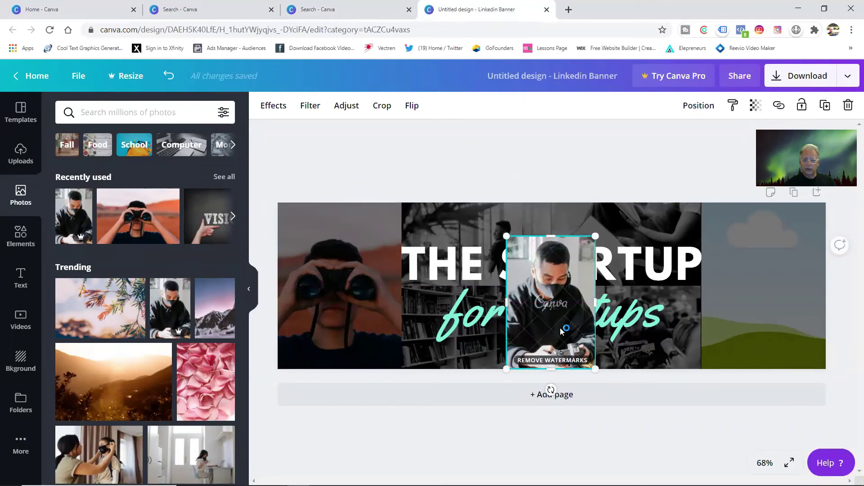
{"action": "left_click_drag", "start_coordinate": [570, 304], "coordinate": [741, 306]}
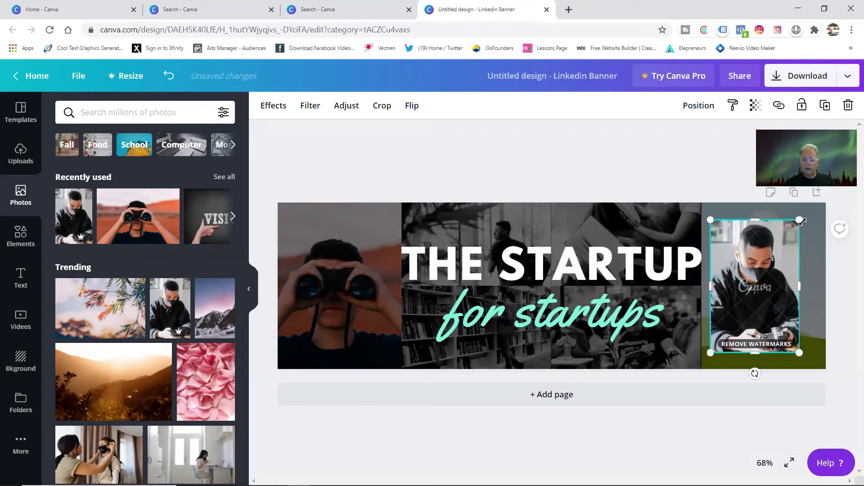
{"action": "right_click", "coordinate": [737, 288]}
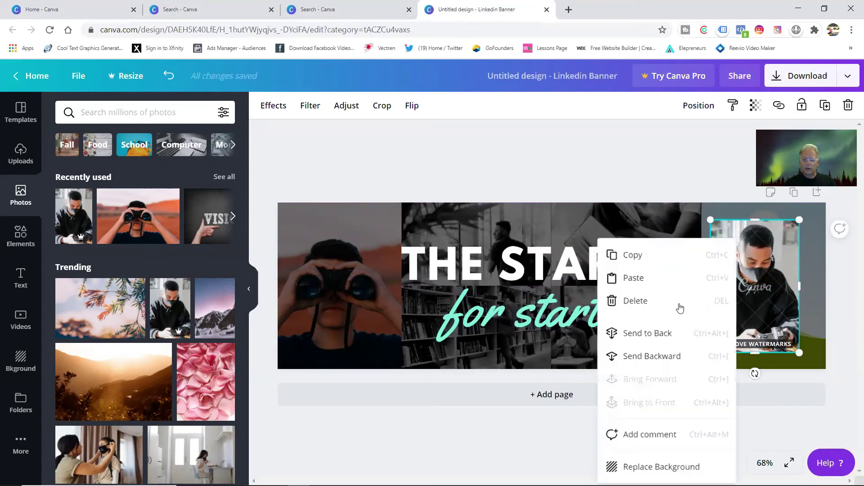
{"action": "left_click", "coordinate": [679, 302]}
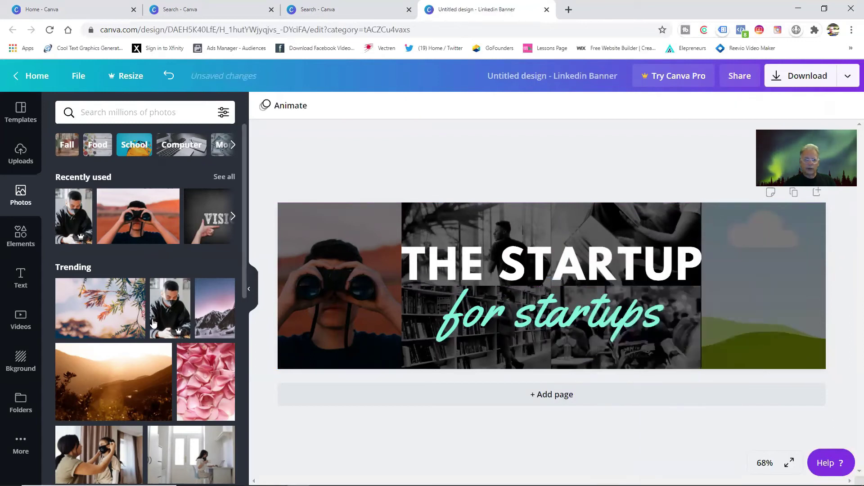
Drop the blue rising-chart upload into the banner's right grid frame.
{"action": "left_click", "coordinate": [20, 154]}
{"action": "scroll", "coordinate": [157, 292], "scroll_direction": "down", "scroll_amount": 3}
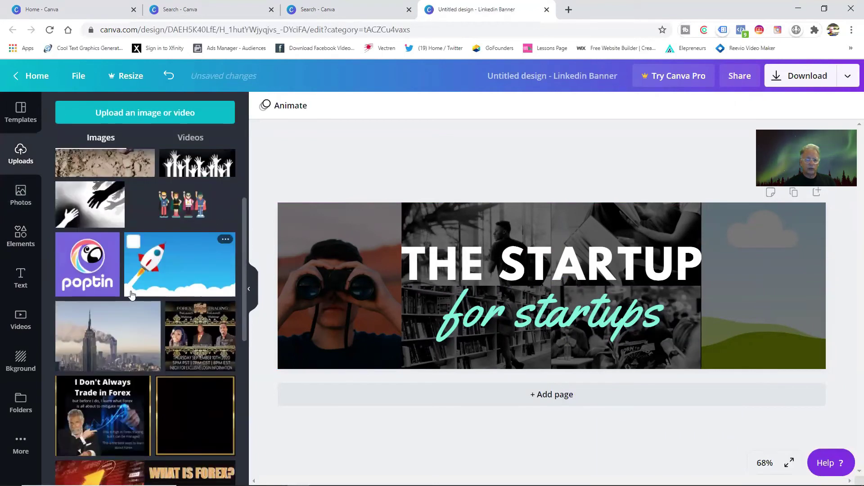
{"action": "scroll", "coordinate": [152, 363], "scroll_direction": "down", "scroll_amount": 3}
{"action": "scroll", "coordinate": [152, 356], "scroll_direction": "down", "scroll_amount": 6}
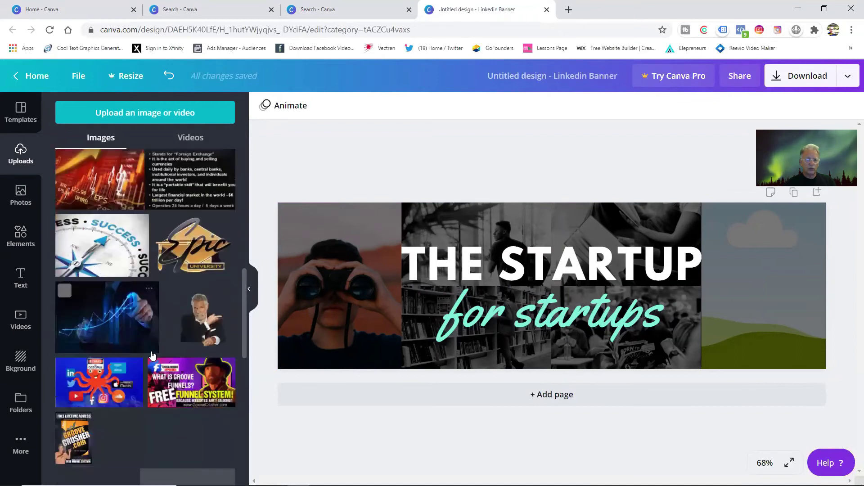
{"action": "left_click", "coordinate": [114, 206]}
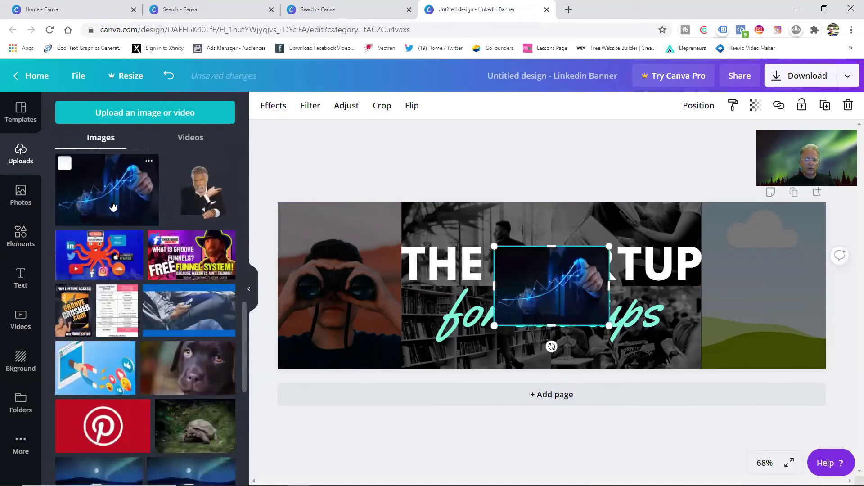
{"action": "left_click_drag", "start_coordinate": [541, 280], "coordinate": [828, 264]}
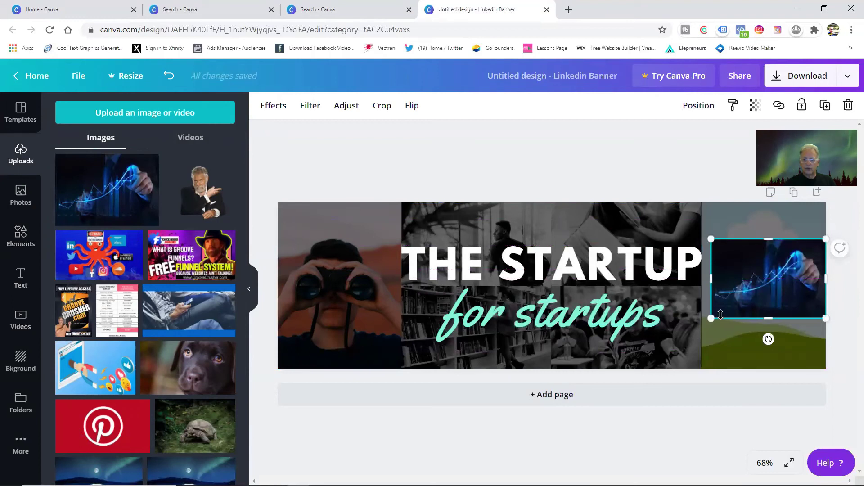
{"action": "left_click_drag", "start_coordinate": [755, 283], "coordinate": [756, 355]}
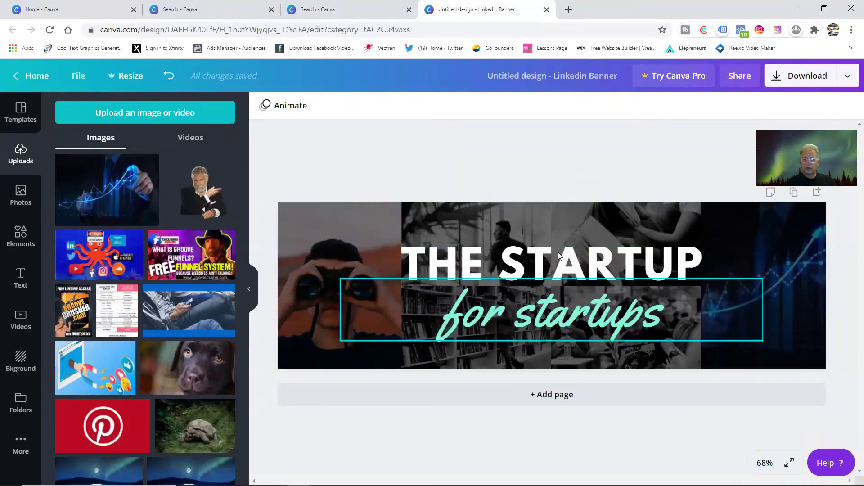
Recolour the THE STARTUP heading from pink to custom mint #66FFBF, then drag it slightly lower.
{"action": "left_click", "coordinate": [575, 325]}
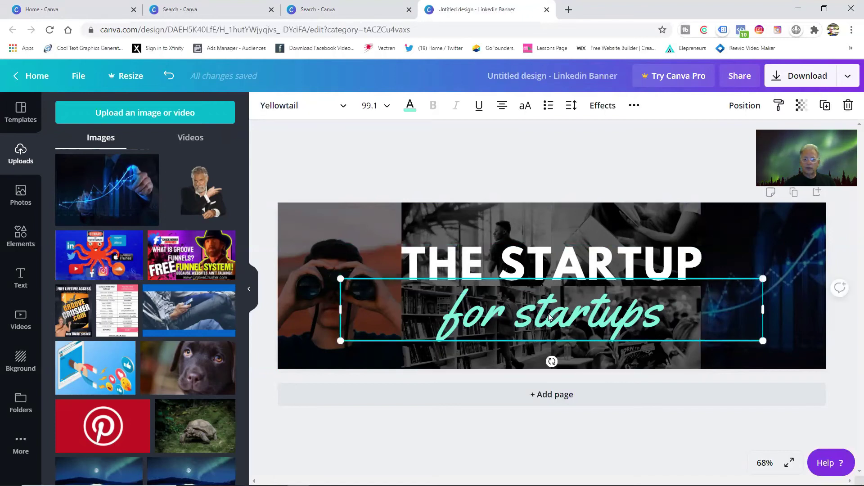
{"action": "left_click", "coordinate": [555, 250]}
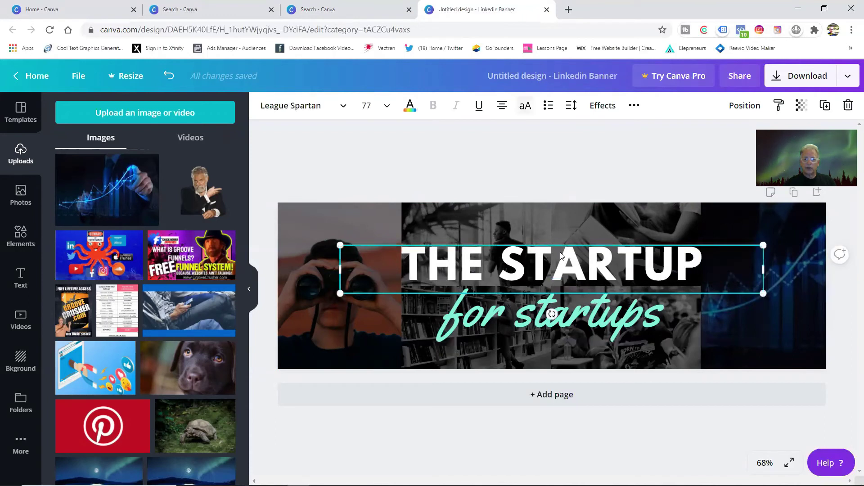
{"action": "left_click", "coordinate": [410, 106]}
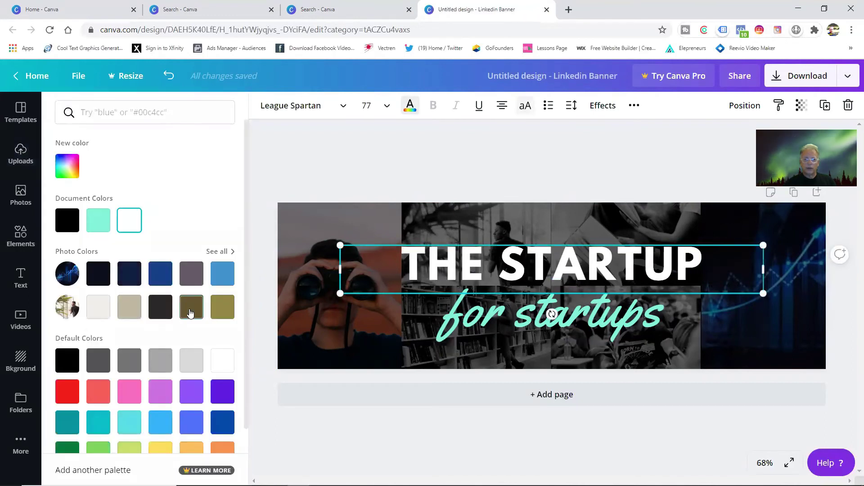
{"action": "left_click", "coordinate": [129, 391]}
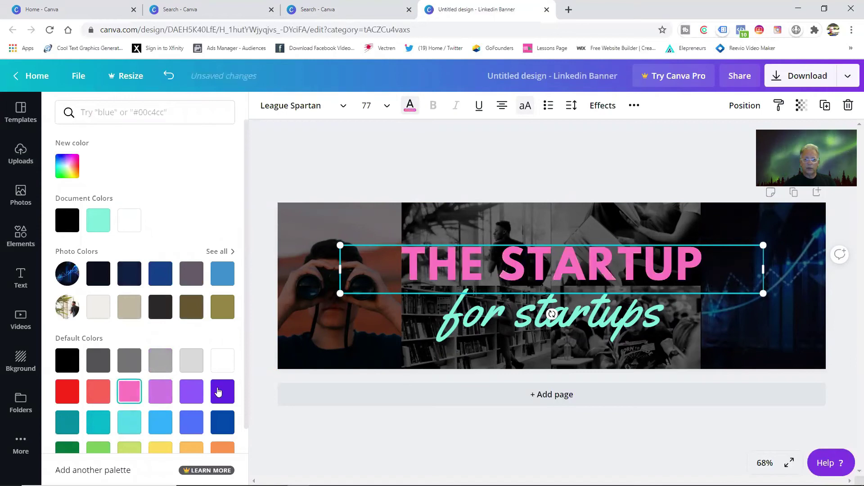
{"action": "left_click", "coordinate": [67, 160]}
{"action": "left_click", "coordinate": [111, 266]}
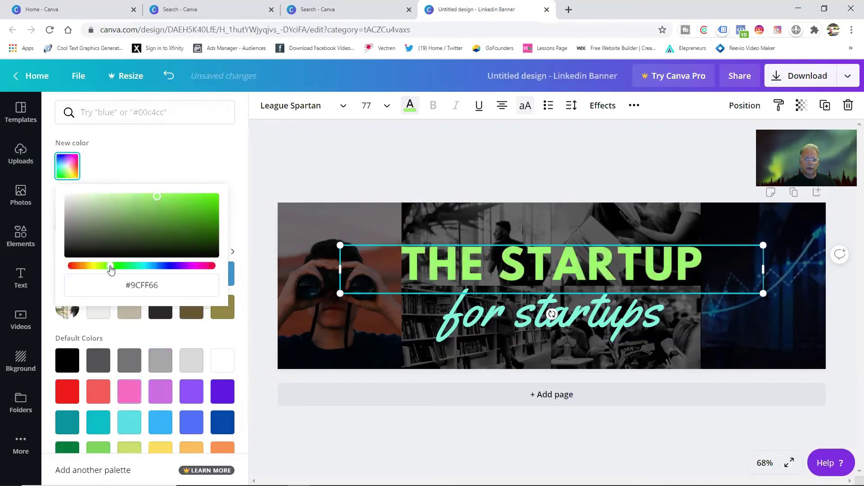
{"action": "left_click", "coordinate": [132, 266]}
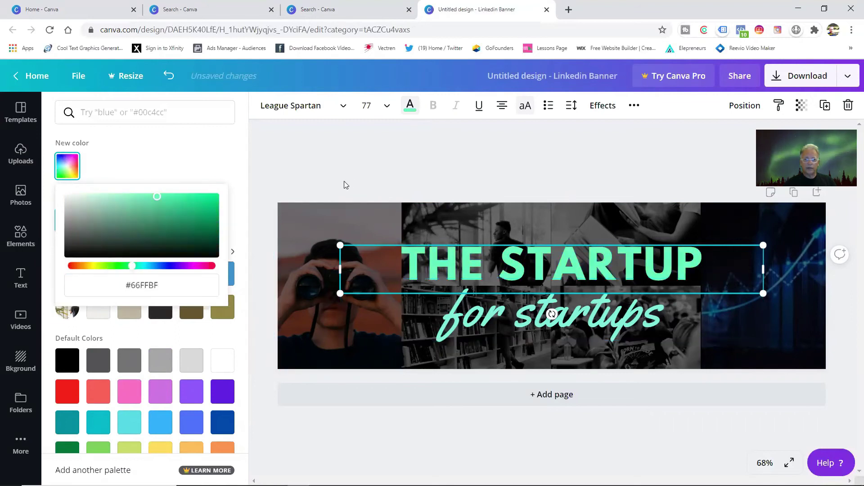
{"action": "key", "text": "Escape"}
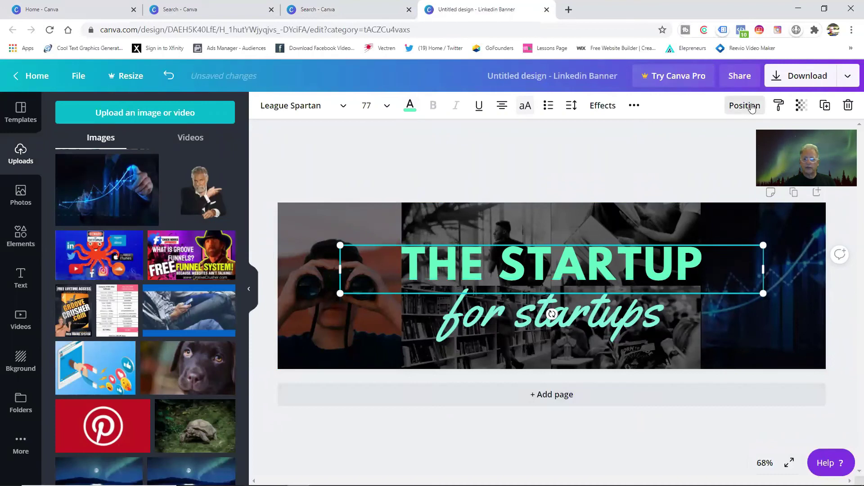
{"action": "left_click_drag", "start_coordinate": [558, 255], "coordinate": [557, 257]}
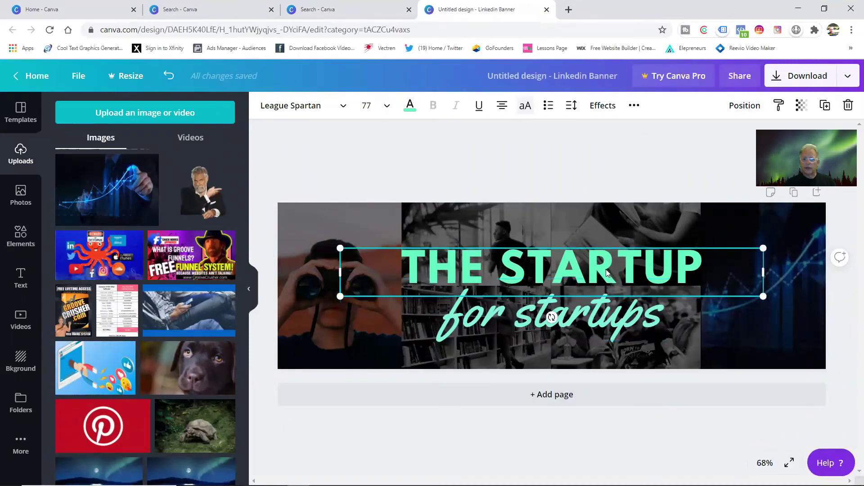
Send the THE STARTUP heading back one layer.
{"action": "left_click", "coordinate": [744, 105]}
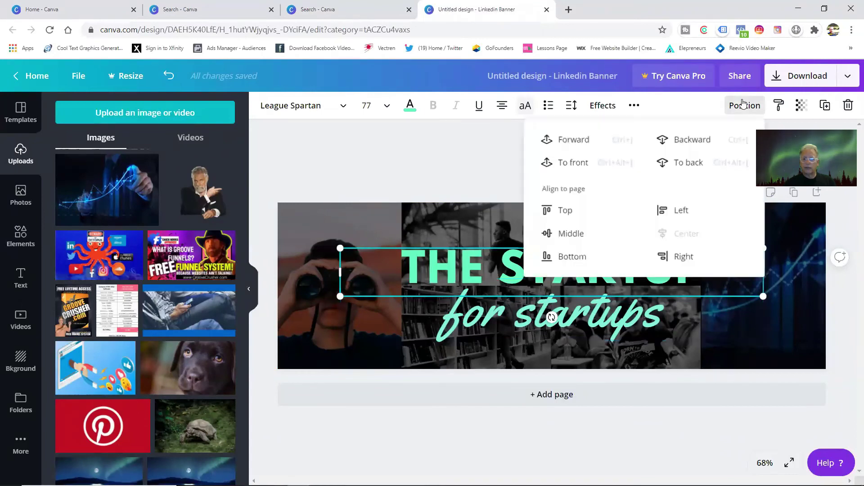
{"action": "left_click", "coordinate": [678, 141]}
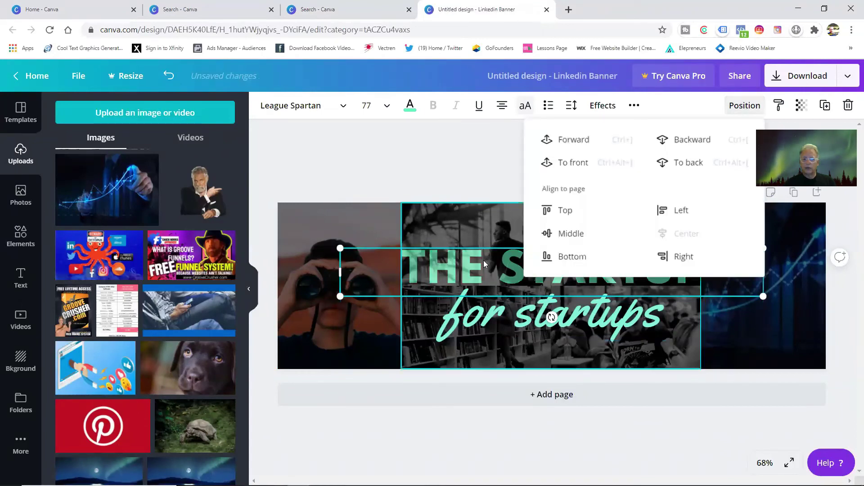
{"action": "left_click", "coordinate": [511, 311]}
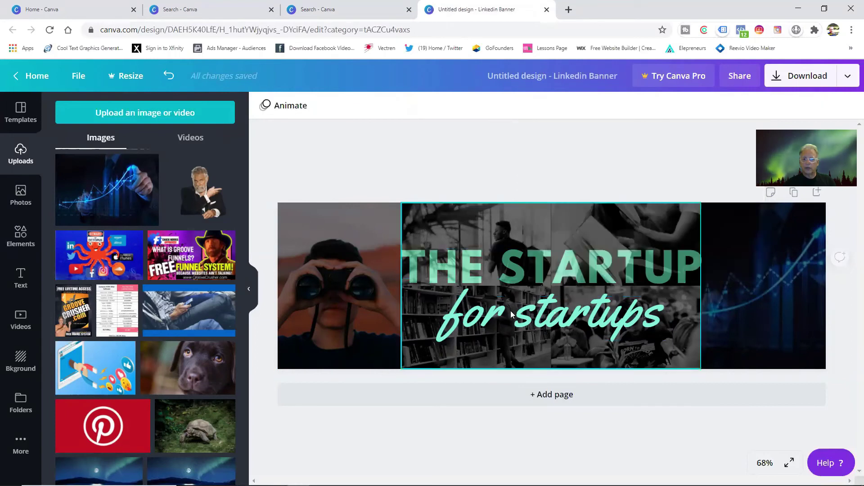
Set the for startups script text's transparency to about 85.
{"action": "left_click", "coordinate": [511, 311]}
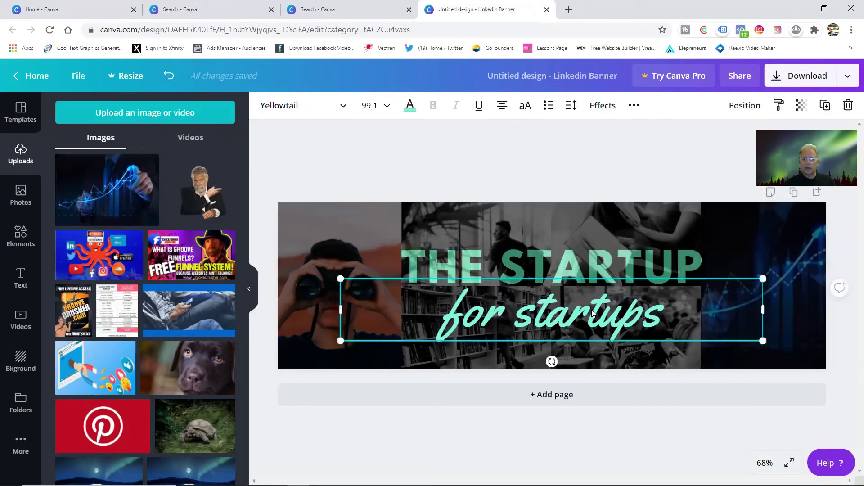
{"action": "left_click", "coordinate": [802, 105]}
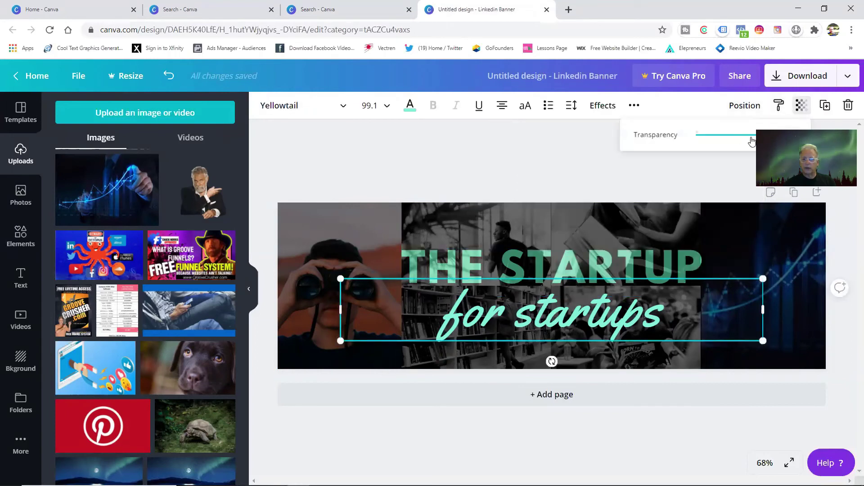
{"action": "left_click_drag", "start_coordinate": [765, 135], "coordinate": [757, 155]}
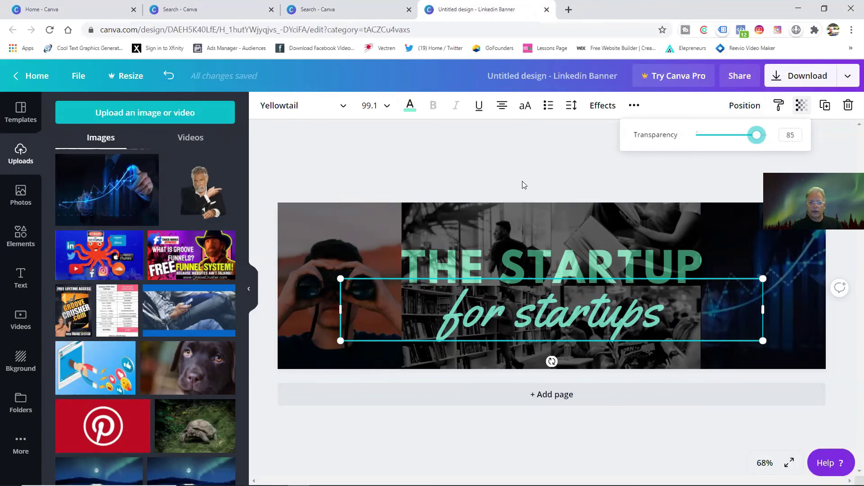
{"action": "left_click", "coordinate": [539, 263]}
{"action": "left_click", "coordinate": [629, 136]}
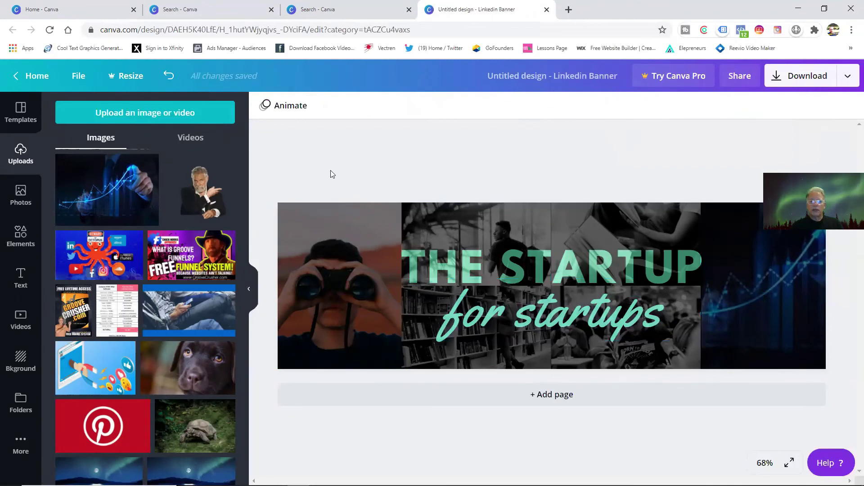